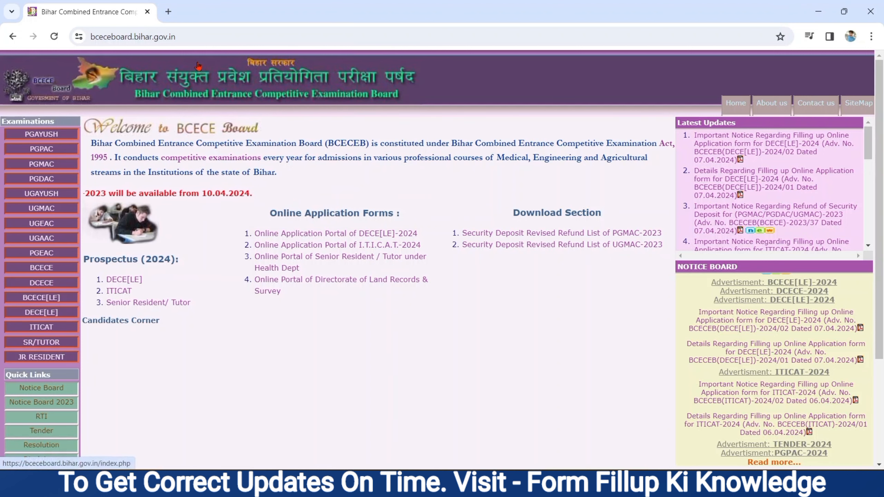
In a new tab, search Google for 'bcece' and open the BCECE Board website
left_click(168, 12)
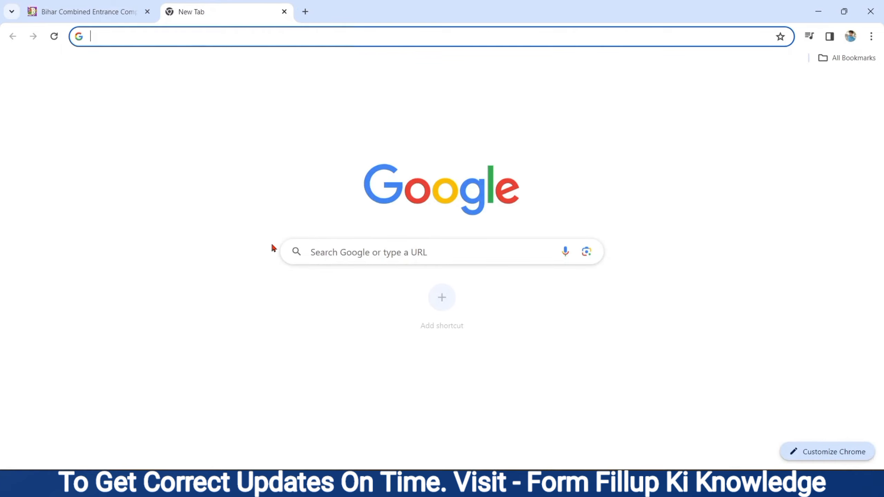
left_click(308, 255)
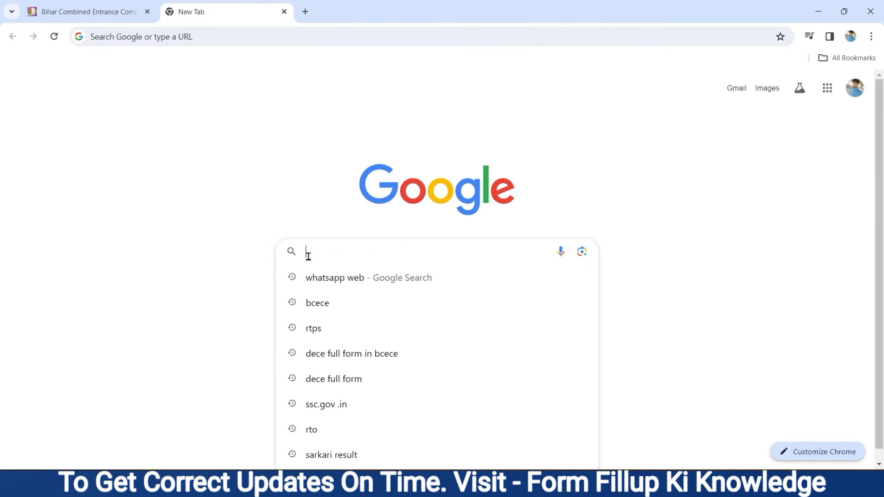
left_click(320, 310)
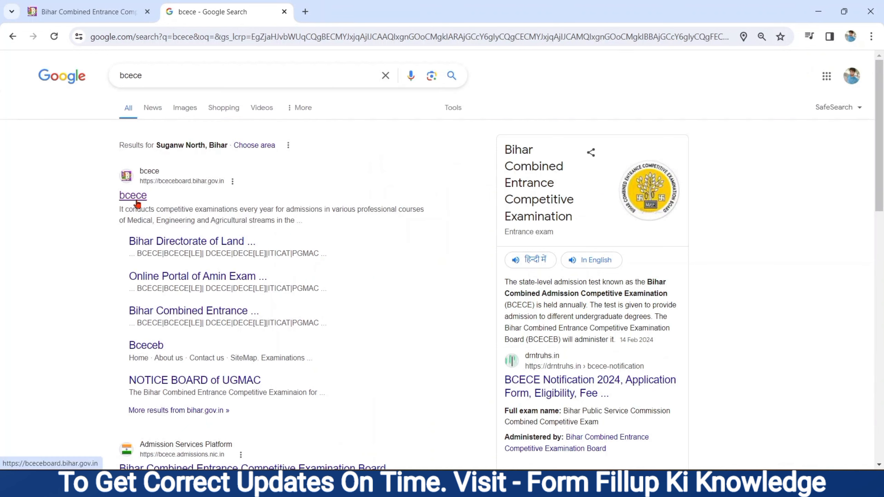
left_click(134, 196)
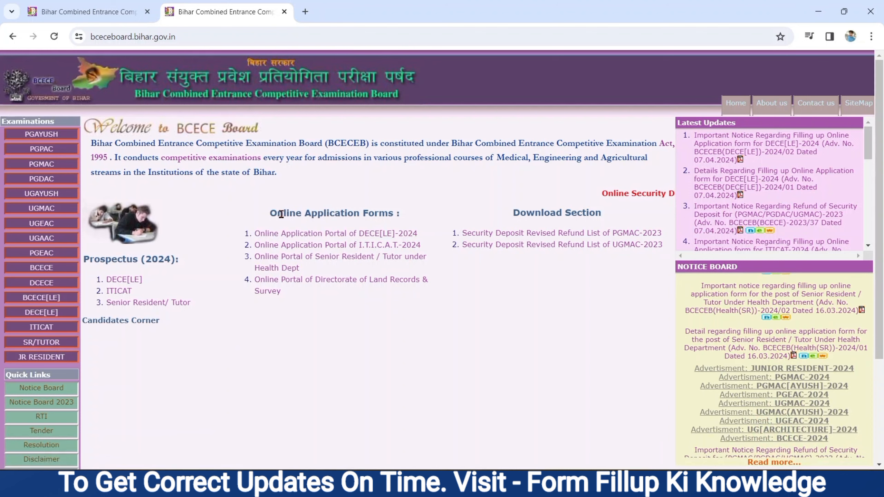
Open 'Online Application Portal of DECE[LE]-2024' from the Online Application Forms list
left_click_drag(281, 214, 429, 230)
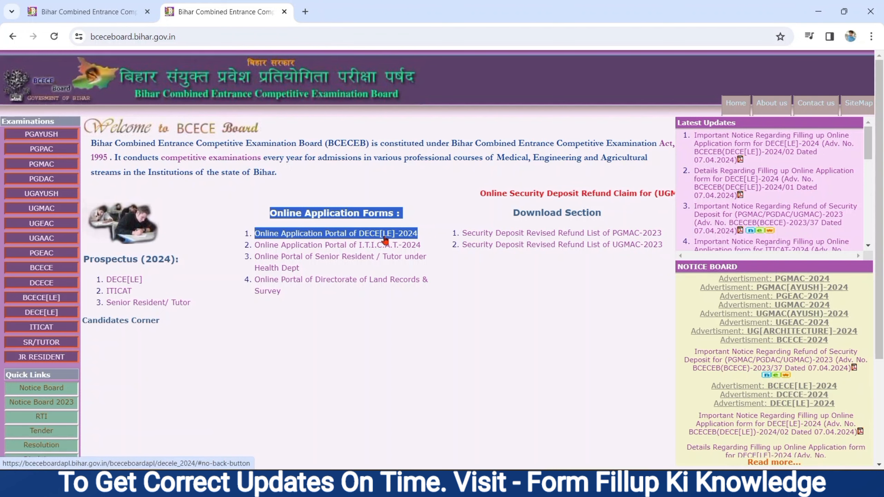
left_click(349, 237)
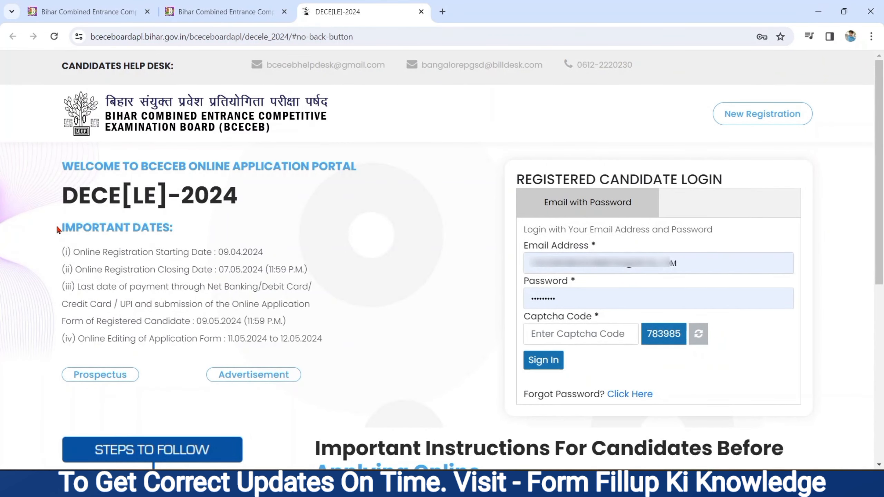
Review the DECE[LE]-2024 important dates, then begin a New Registration
left_click_drag(56, 224, 321, 339)
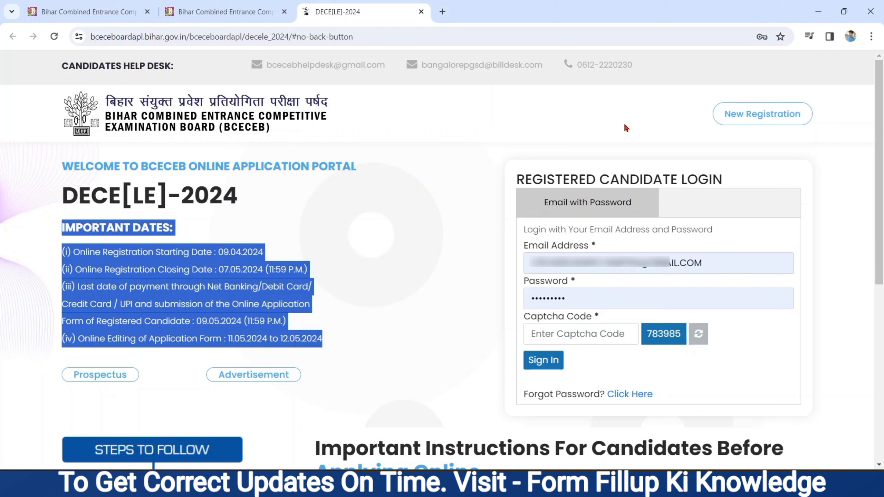
left_click(728, 118)
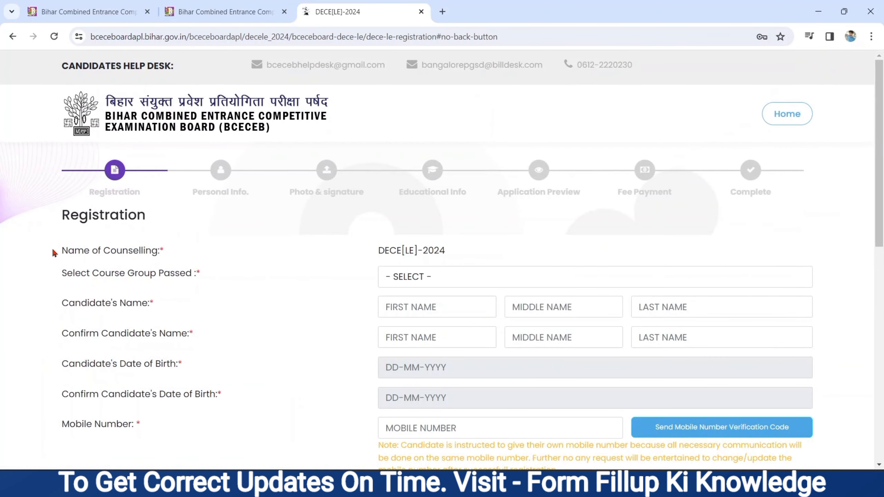
Select 10+2 (SCIENCE) as the course group passed
left_click_drag(54, 251, 450, 261)
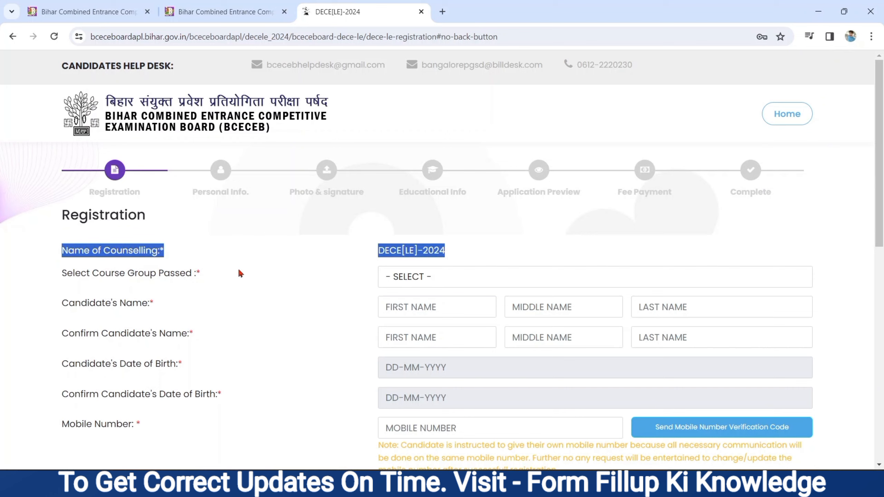
left_click_drag(60, 275, 150, 289)
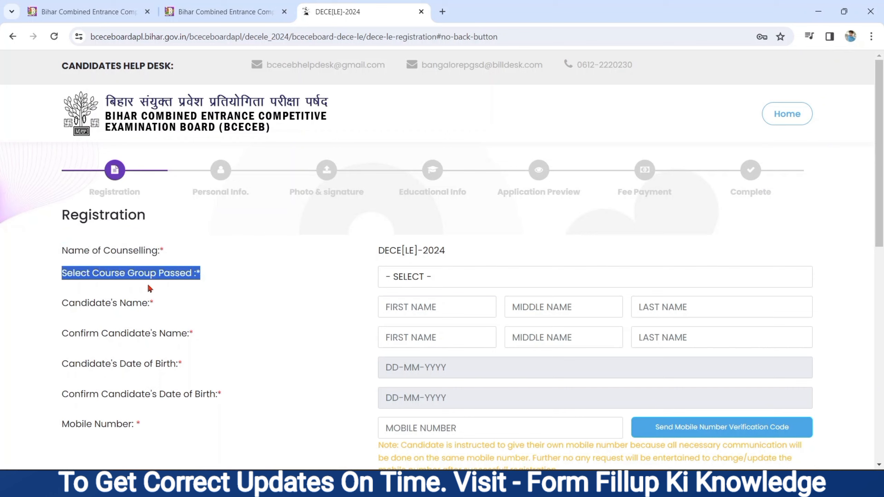
left_click(429, 282)
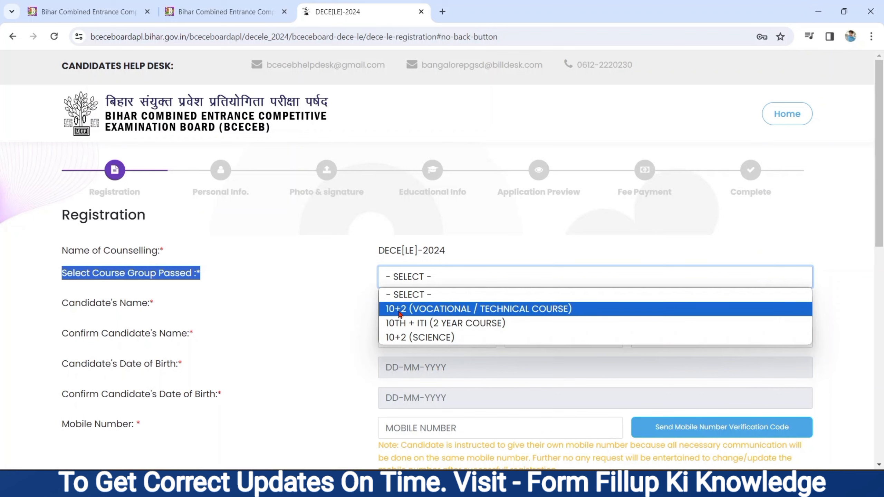
left_click(404, 338)
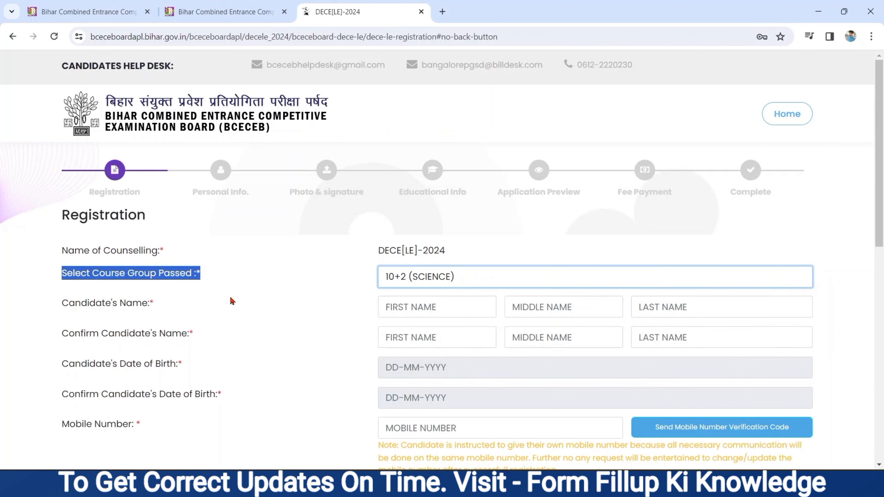
Fill in the candidate's first, middle and last name
left_click_drag(59, 301, 152, 307)
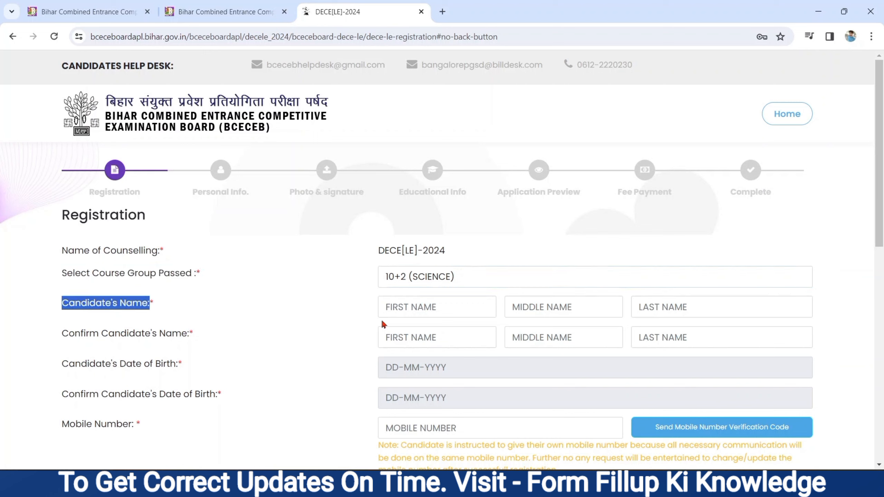
left_click(402, 307)
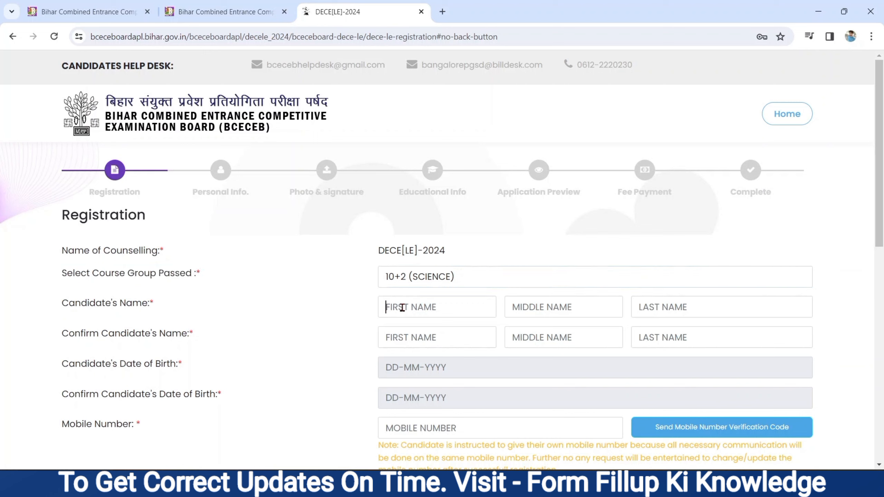
left_click(581, 308)
left_click(661, 302)
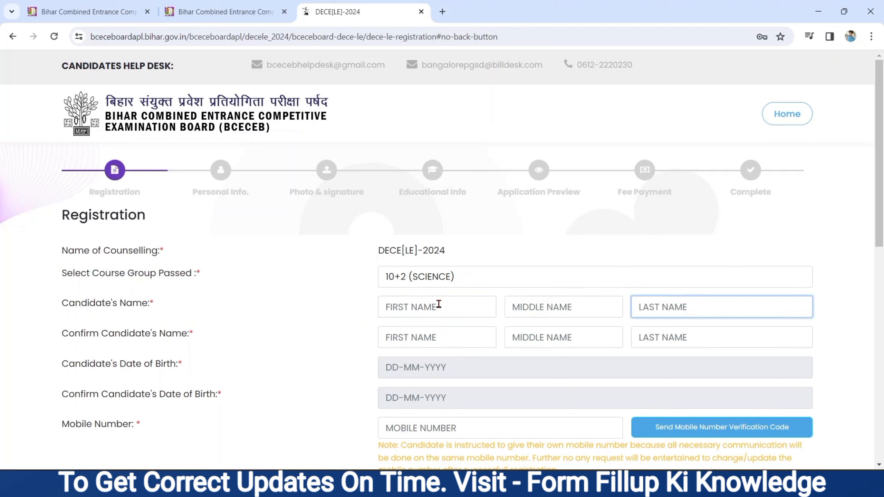
left_click(403, 304)
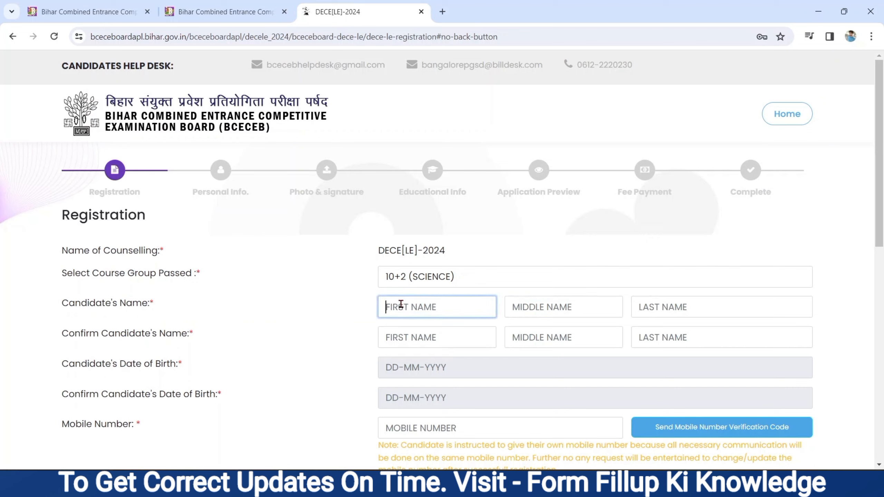
left_click(532, 308)
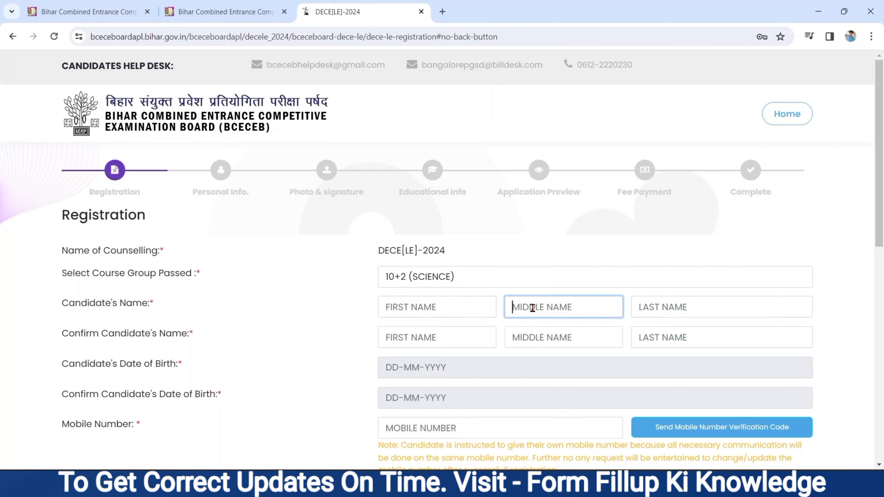
left_click(648, 304)
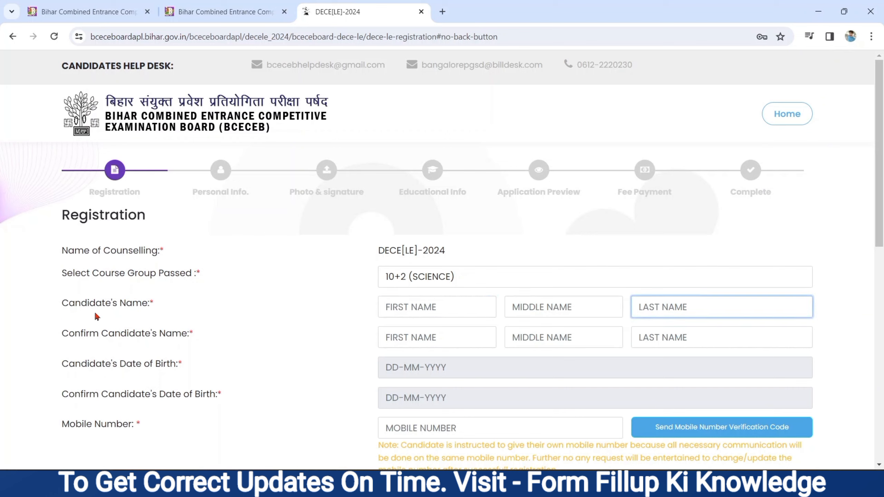
Pick the candidate's date of birth and confirm it in the second date picker
left_click_drag(61, 363, 182, 364)
left_click(417, 367)
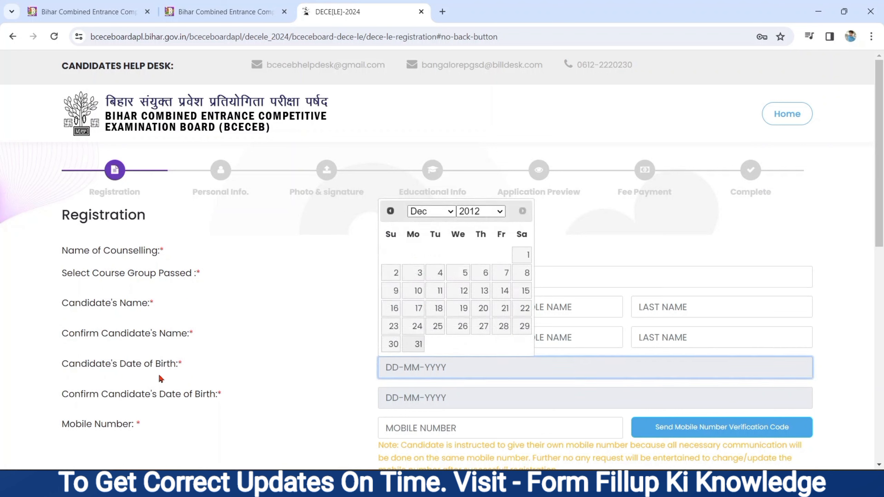
left_click_drag(62, 395, 223, 410)
left_click(397, 402)
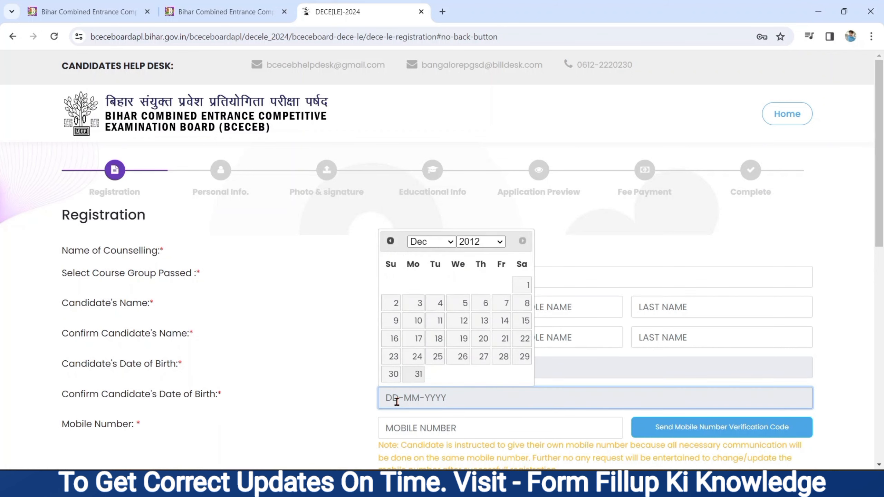
left_click(348, 414)
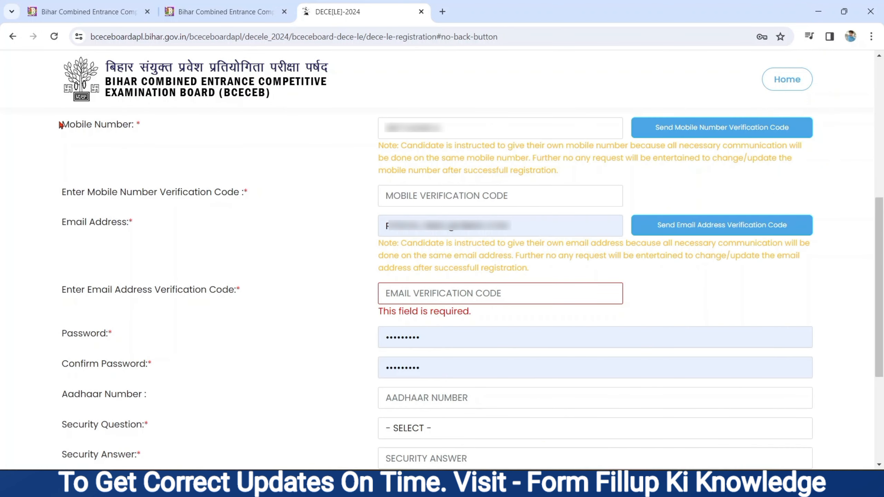
left_click_drag(60, 125, 148, 134)
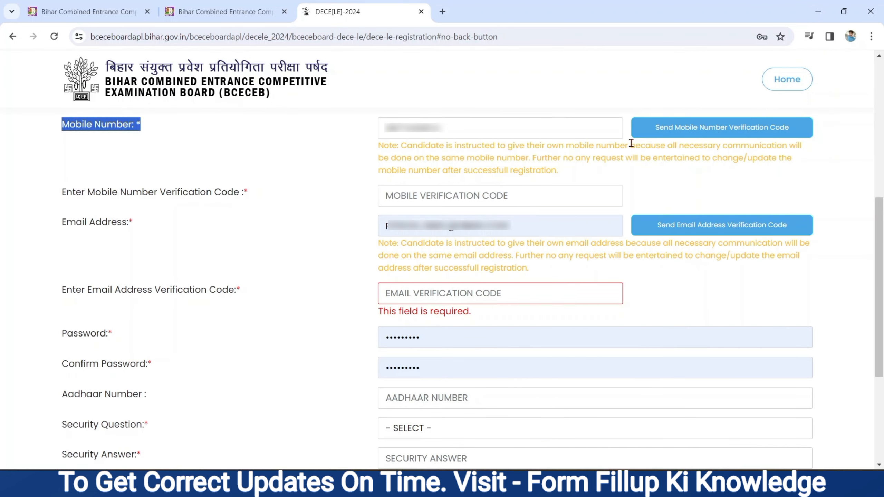
Verify the mobile number with the code sent to it
left_click(693, 128)
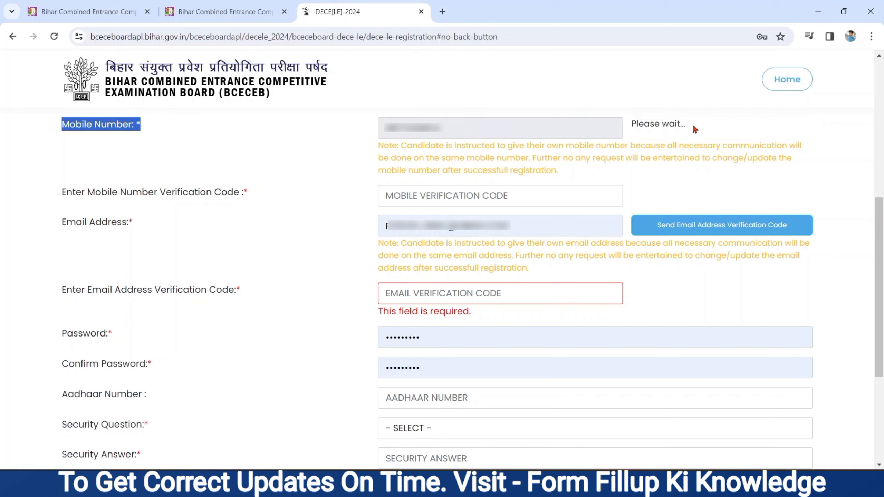
left_click(497, 197)
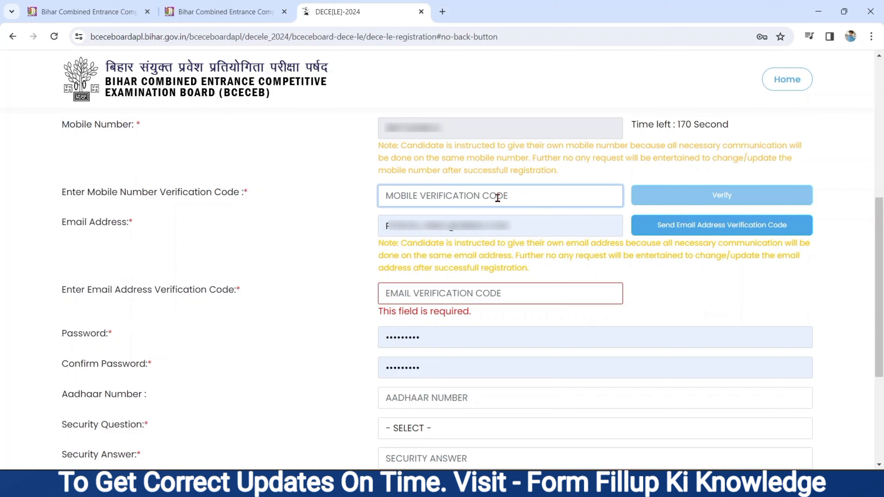
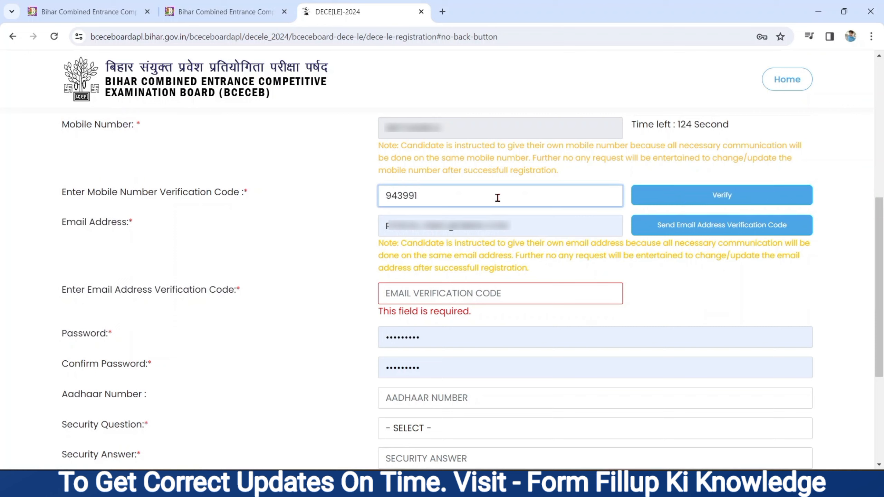
left_click(653, 203)
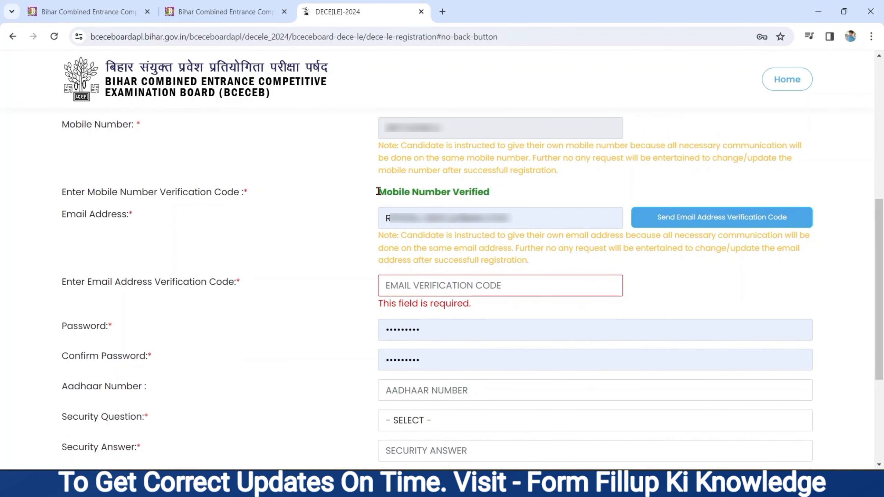
left_click_drag(378, 191, 481, 188)
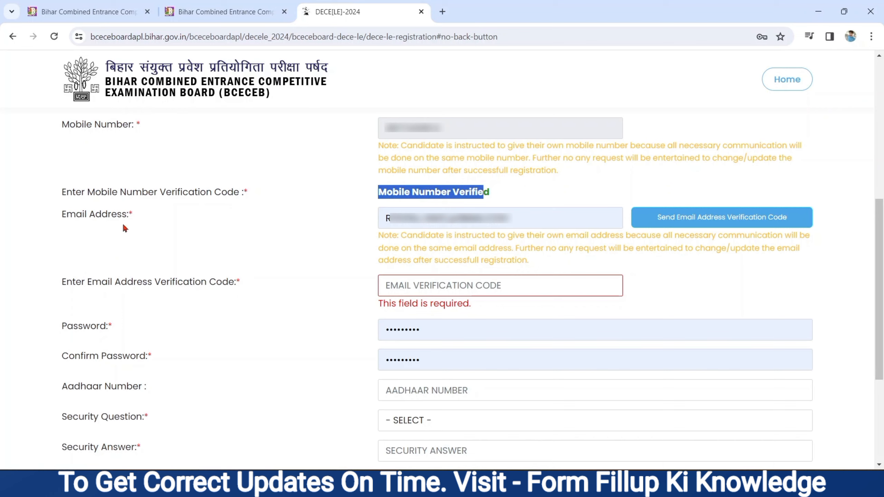
Request an email verification code, enter it, and verify the email address
left_click_drag(57, 218, 150, 230)
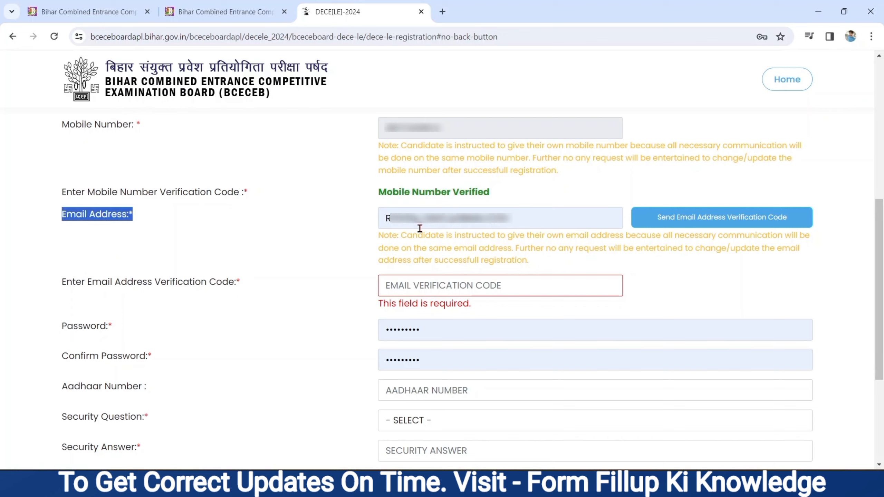
left_click(662, 226)
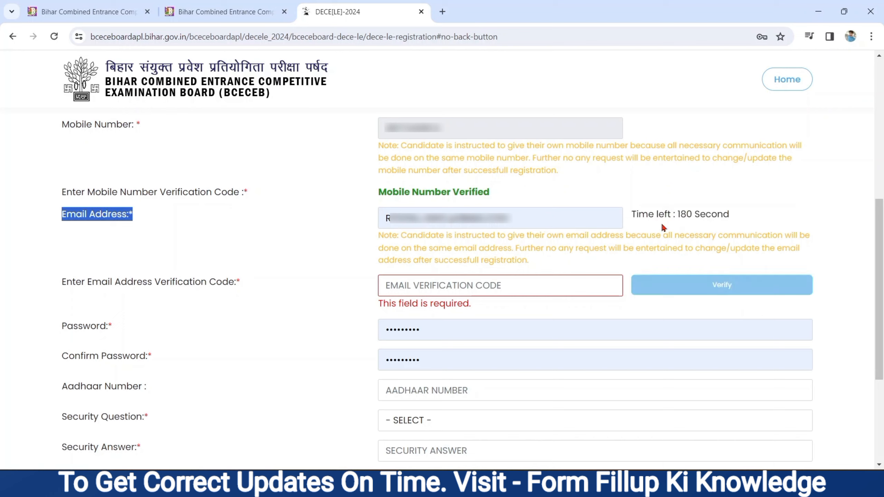
left_click(528, 282)
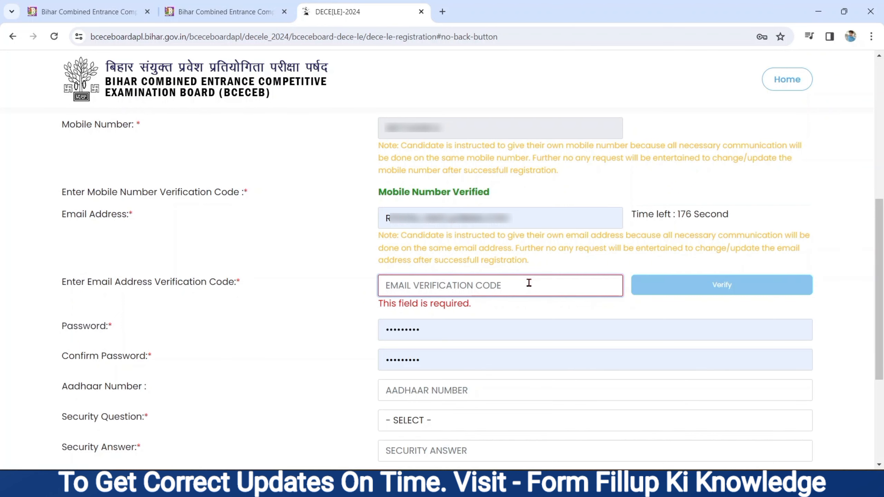
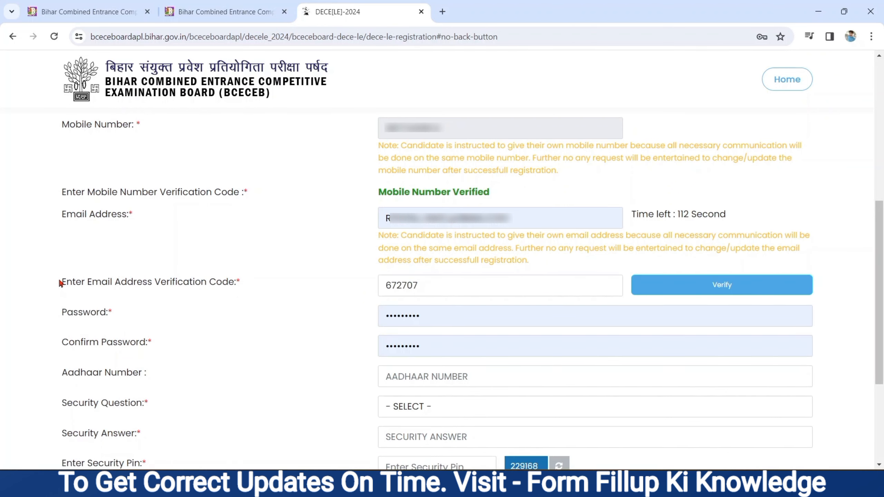
left_click_drag(60, 283, 244, 286)
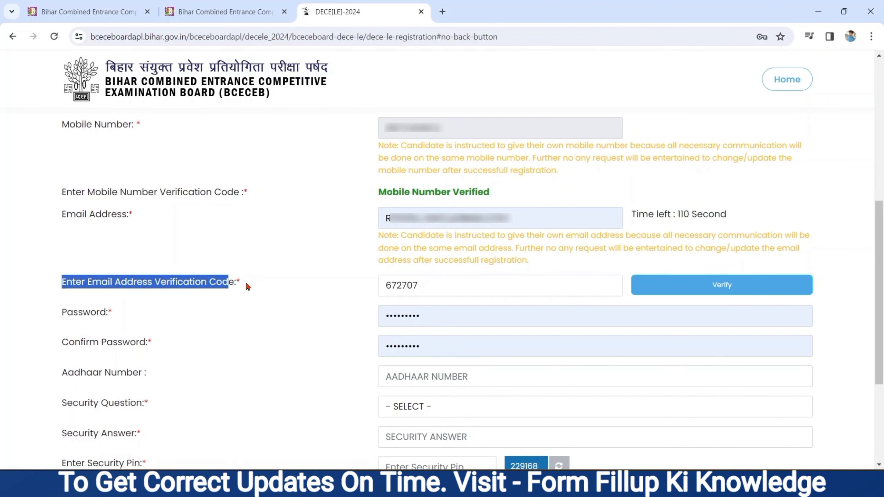
left_click(452, 278)
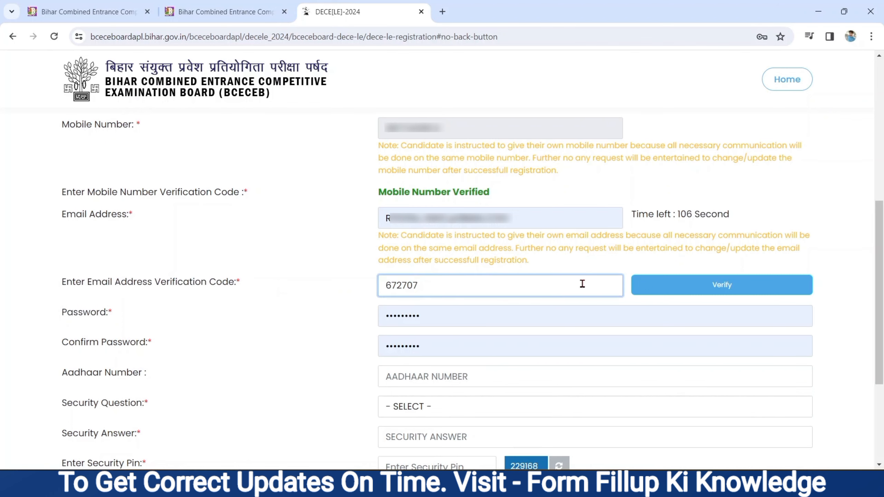
left_click(661, 283)
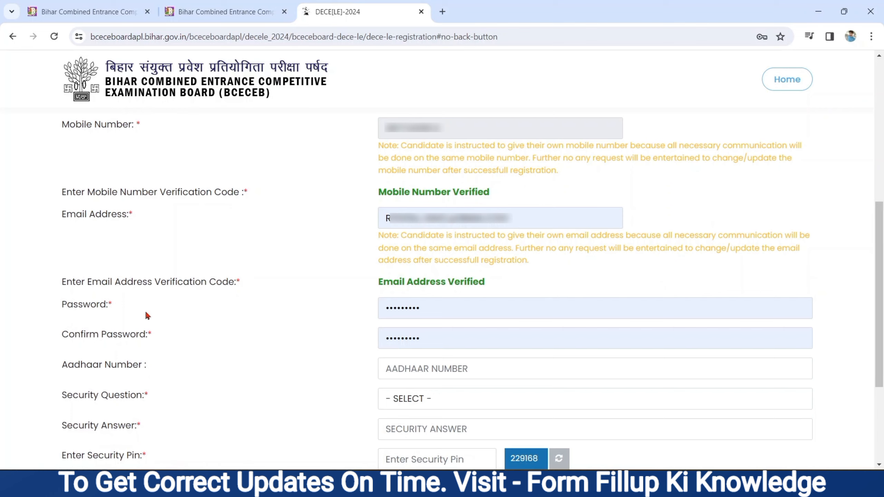
Re-enter the password, checking the password rules and the Confirm Password field
left_click_drag(59, 306, 140, 320)
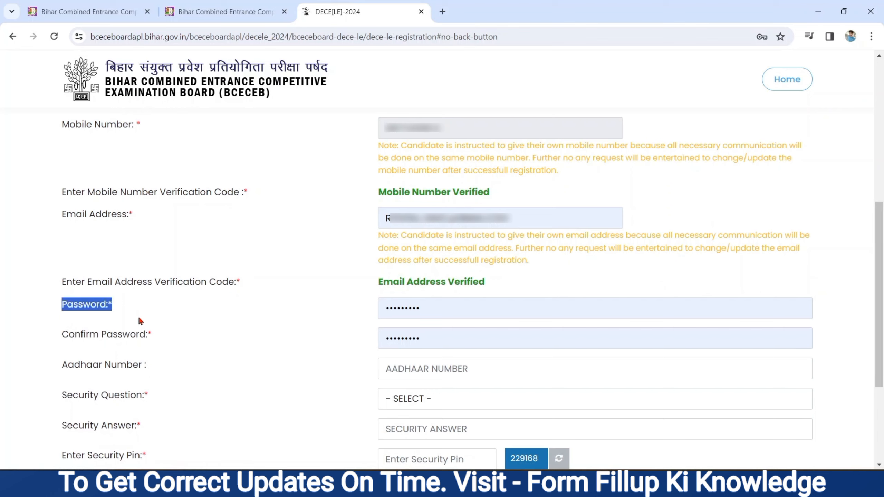
left_click(433, 302)
key("BackSpace")
key("BackSpace")
key("BackSpace")
key("BackSpace")
key("BackSpace")
key("BackSpace")
key("BackSpace")
key("BackSpace")
key("BackSpace")
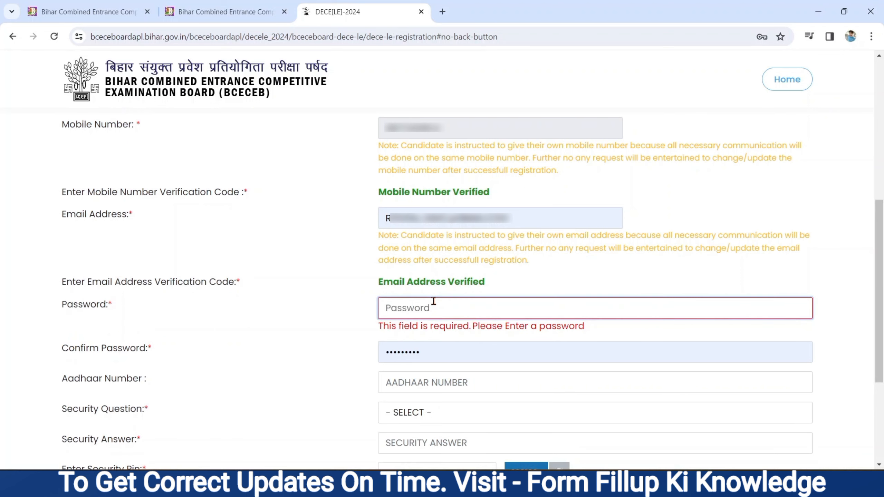
type("R")
left_click_drag(377, 328, 727, 344)
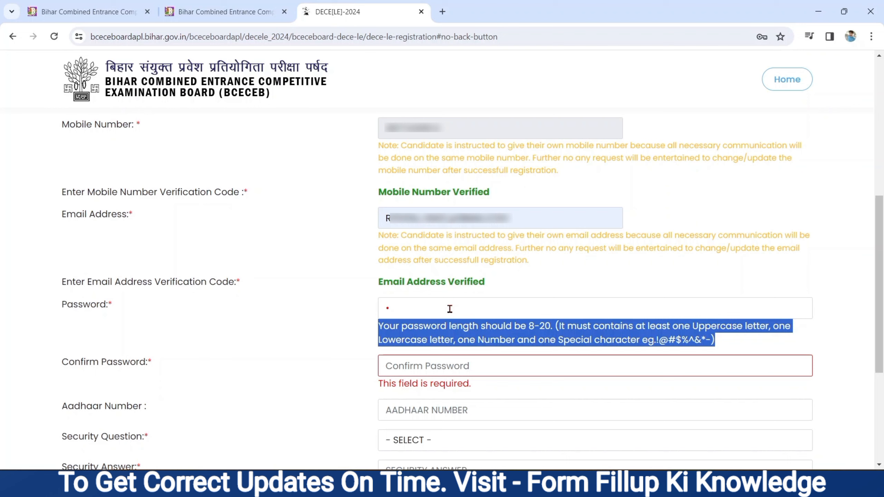
left_click(60, 366)
left_click_drag(59, 366, 184, 368)
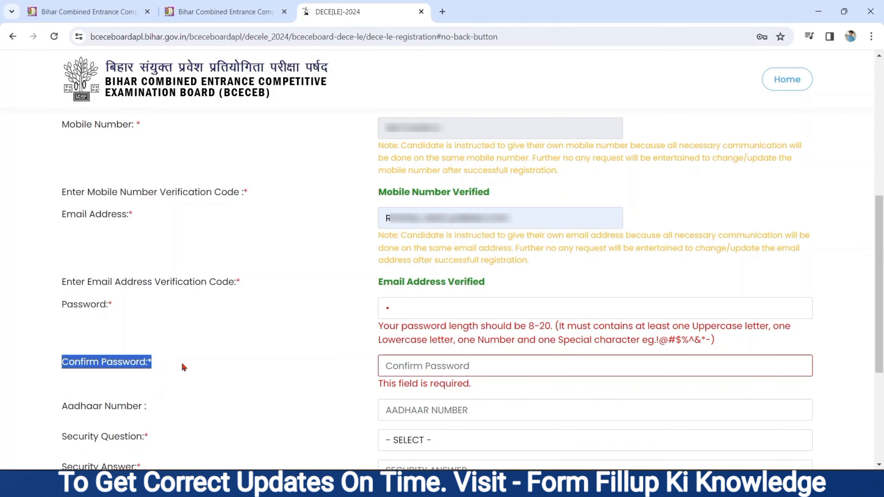
left_click(281, 401)
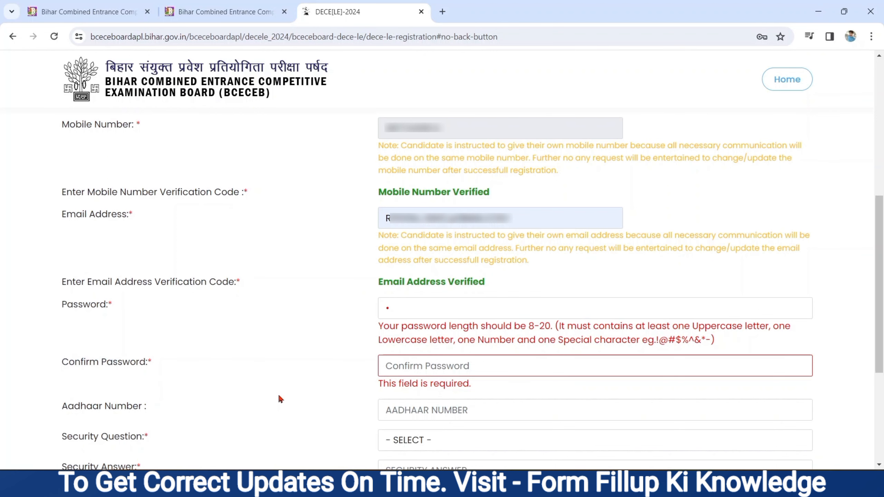
Enter the Aadhaar number and security question 'NAME OF YOUR FIRST TEACHER?' with its answer
scroll(69, 199, "down", 5)
left_click_drag(64, 200, 156, 205)
left_click(409, 199)
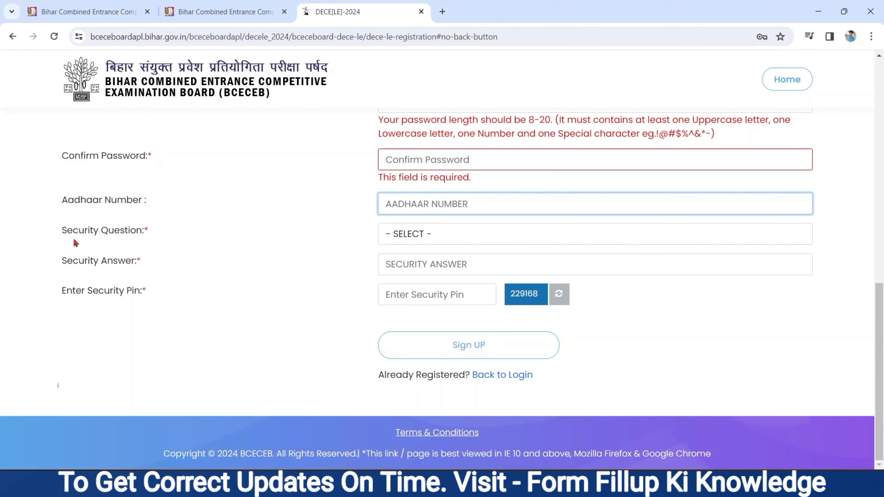
left_click_drag(63, 232, 168, 233)
left_click(393, 240)
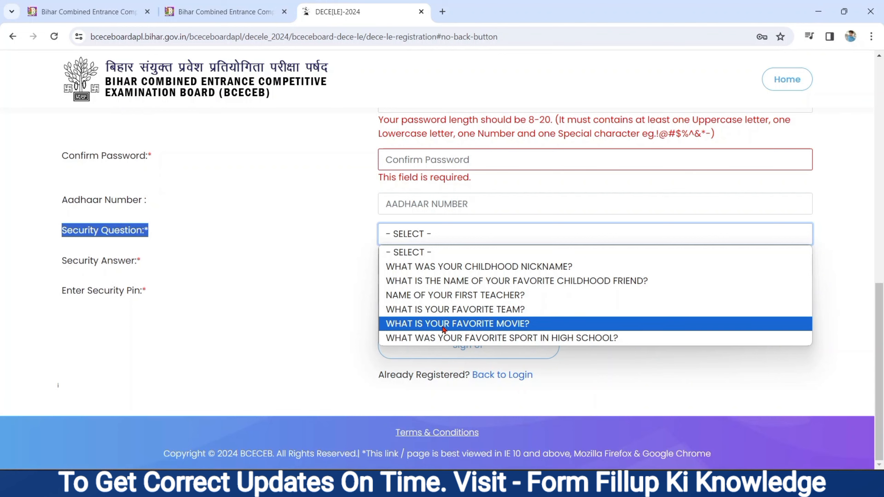
left_click(450, 296)
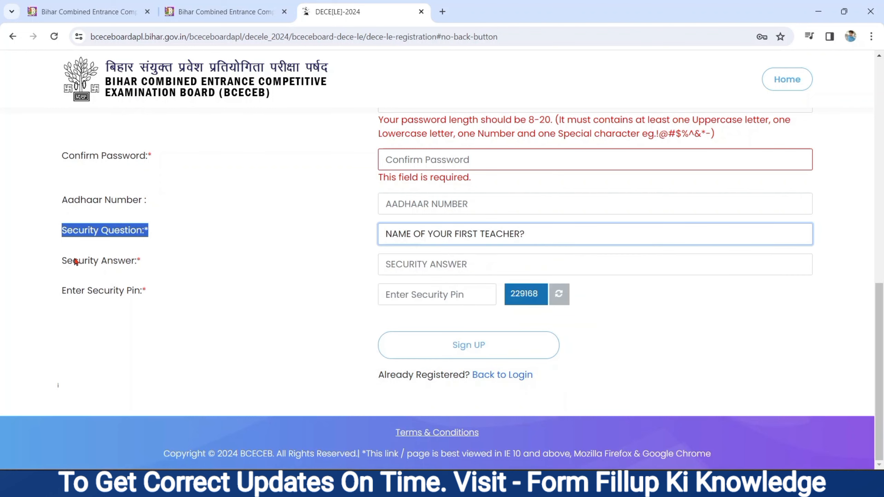
left_click_drag(62, 260, 170, 268)
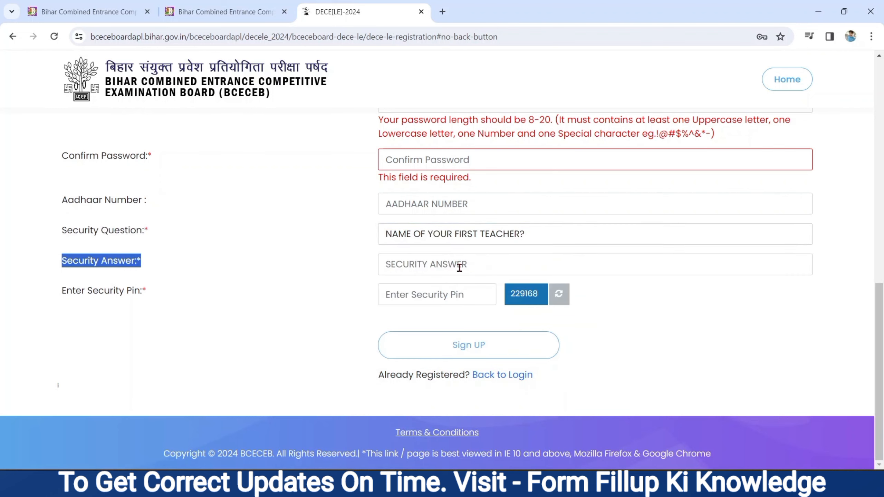
left_click(384, 268)
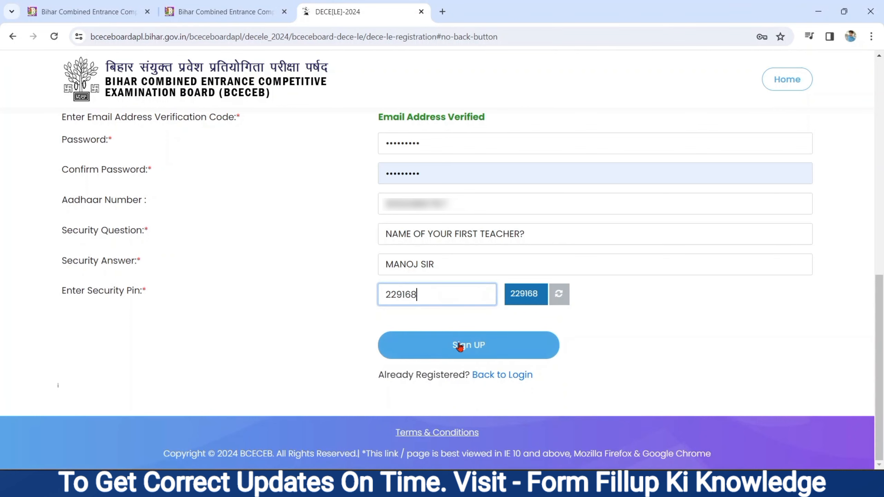
Sign up, review the registration summary, and confirm the details
left_click(460, 346)
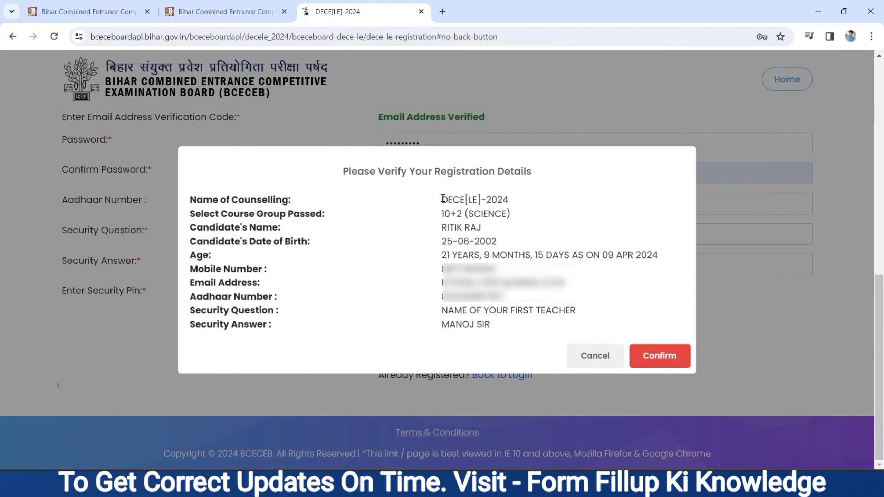
left_click_drag(440, 201, 604, 333)
left_click(654, 355)
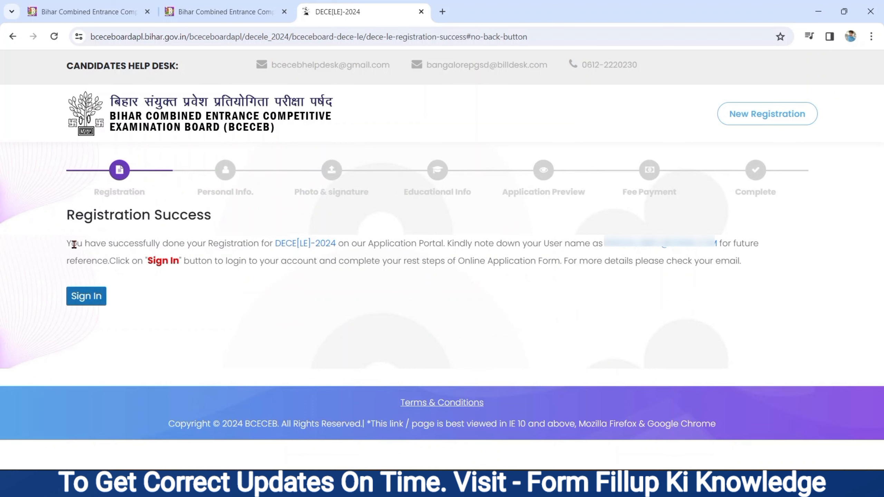
Sign in with the registered email, password and captcha code
left_click_drag(66, 243, 465, 293)
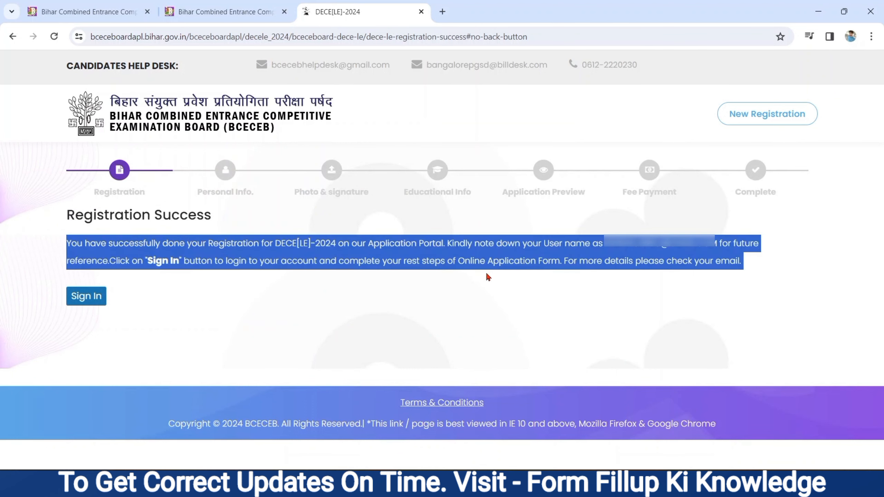
left_click(97, 303)
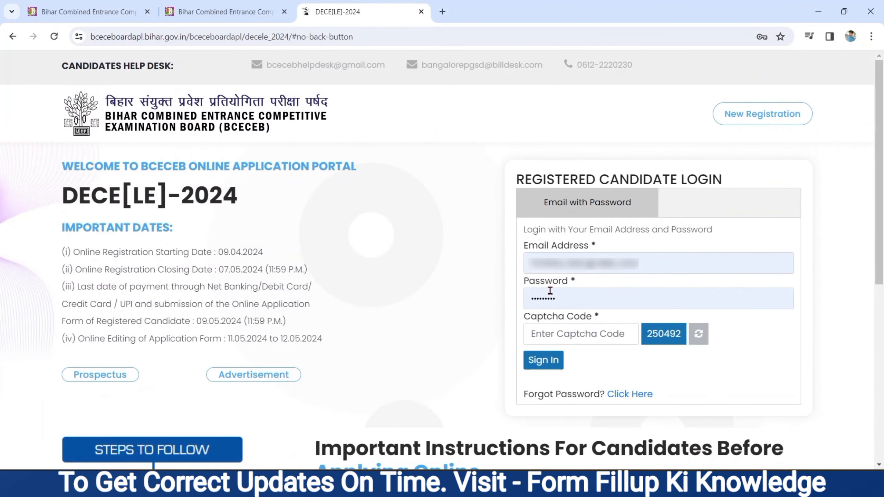
left_click_drag(523, 245, 595, 248)
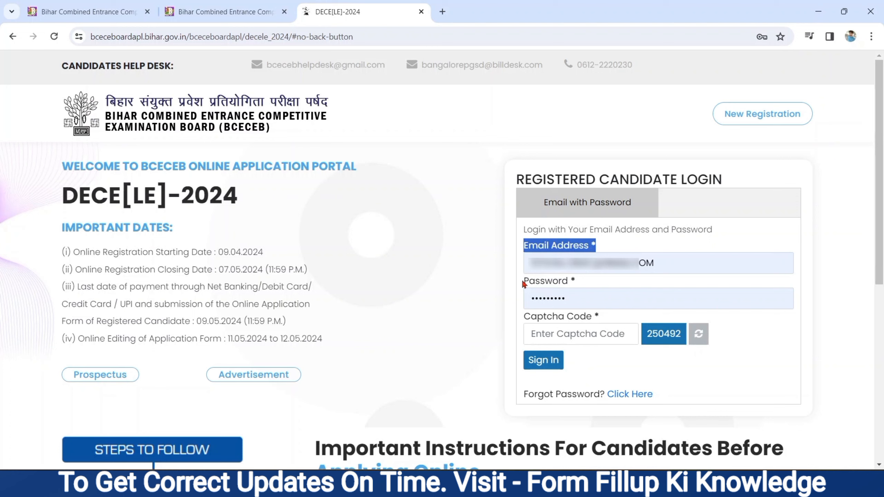
left_click_drag(522, 283, 570, 290)
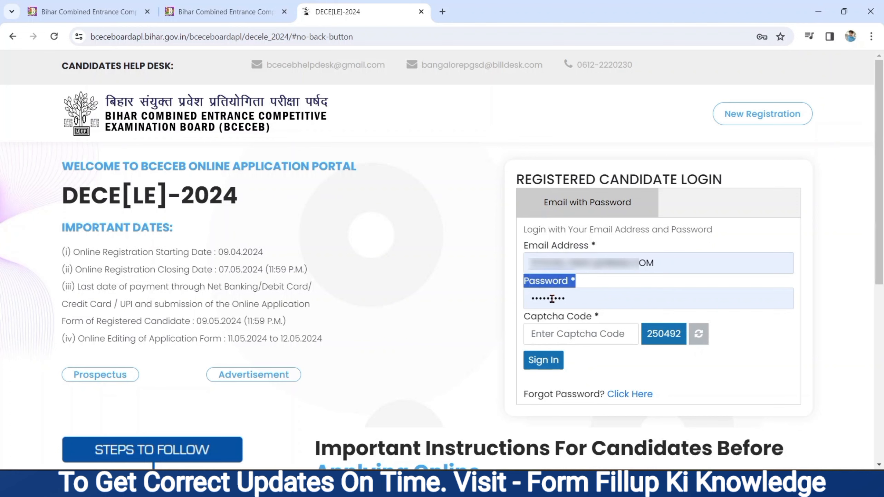
left_click(556, 332)
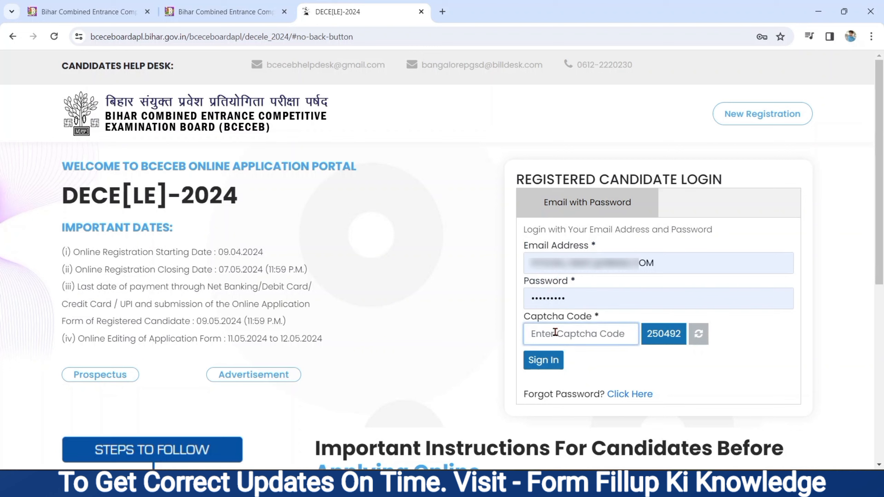
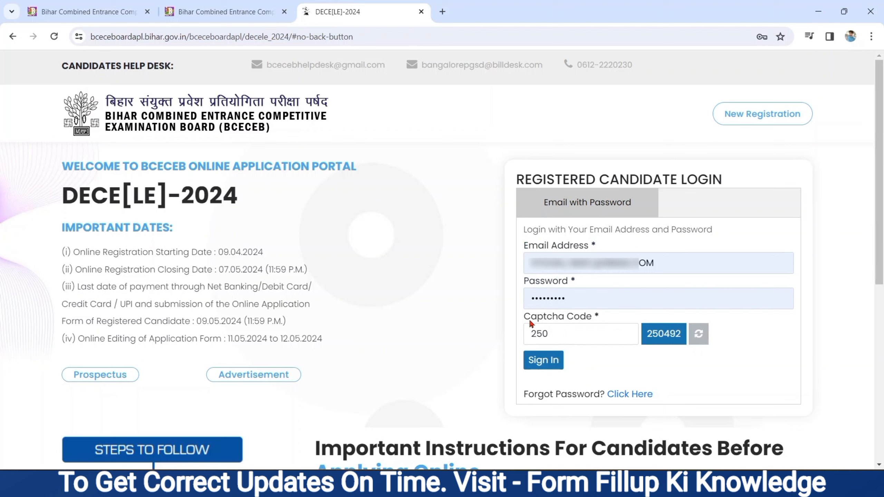
left_click(553, 334)
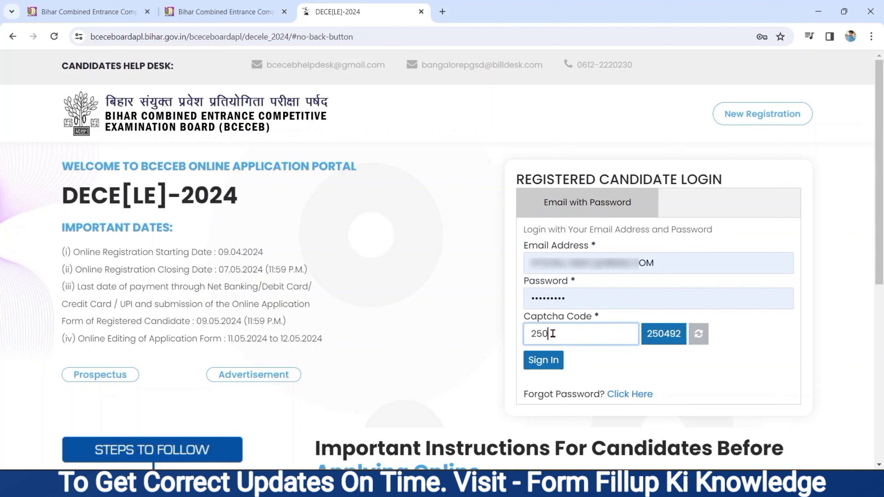
left_click(543, 362)
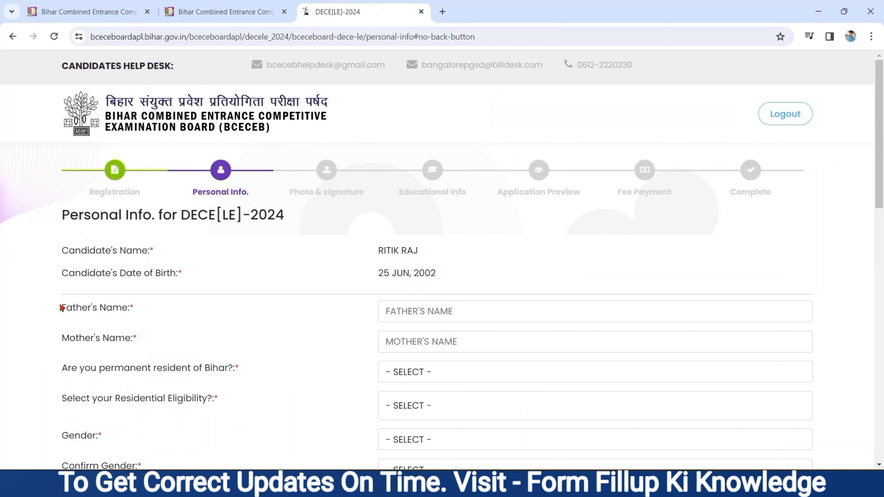
Fill in the Father's Name and Mother's Name fields
left_click_drag(62, 307, 170, 310)
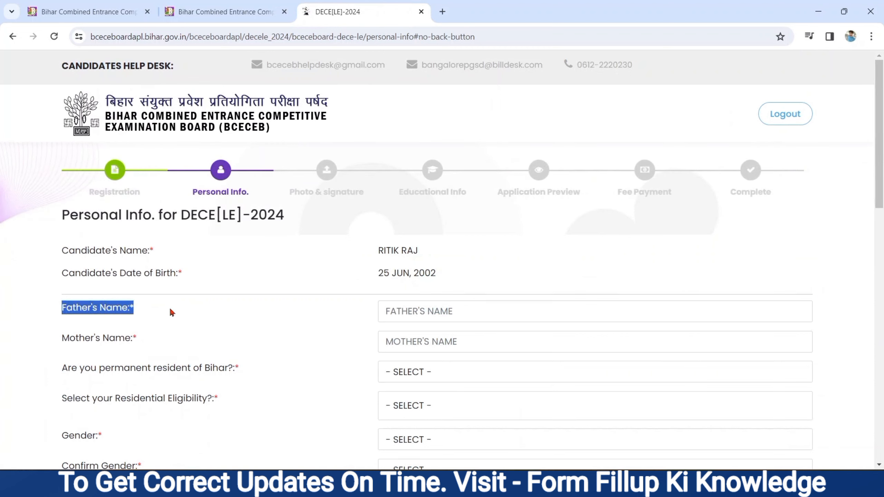
left_click(426, 313)
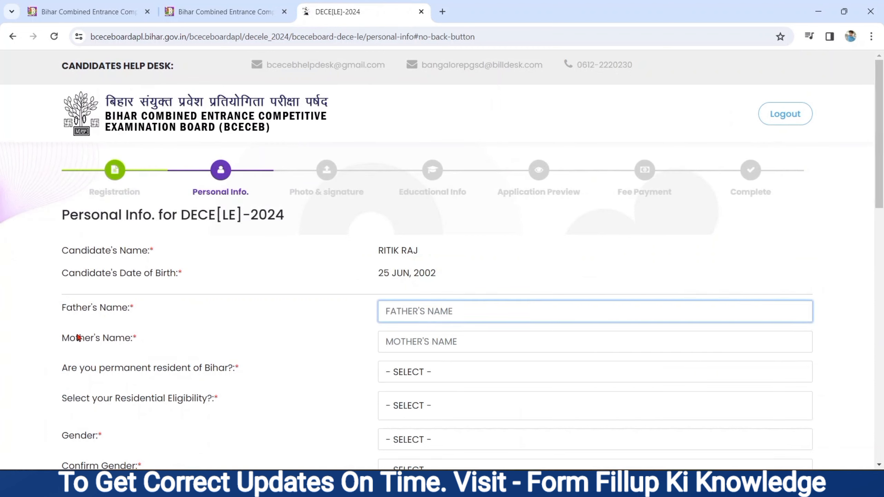
left_click_drag(65, 340, 268, 354)
left_click(394, 344)
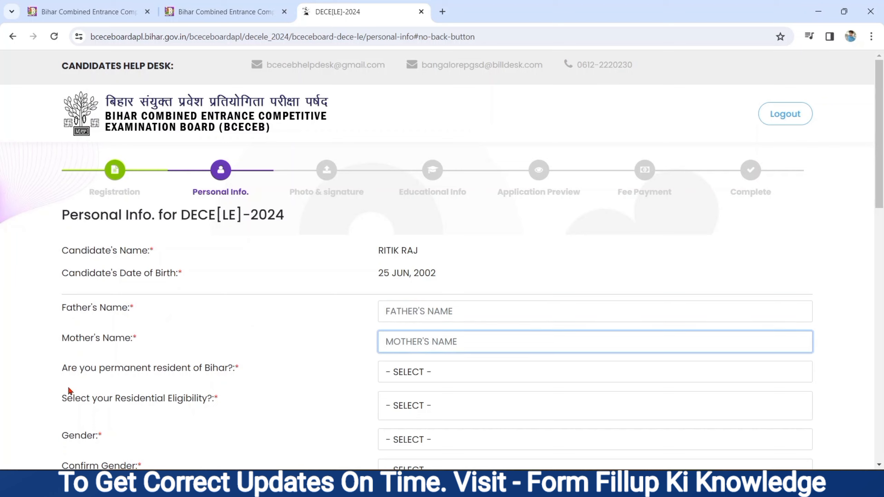
left_click(63, 370)
Answer YES to permanent Bihar residency and choose the NATIVE residential eligibility option
left_click_drag(62, 370, 234, 375)
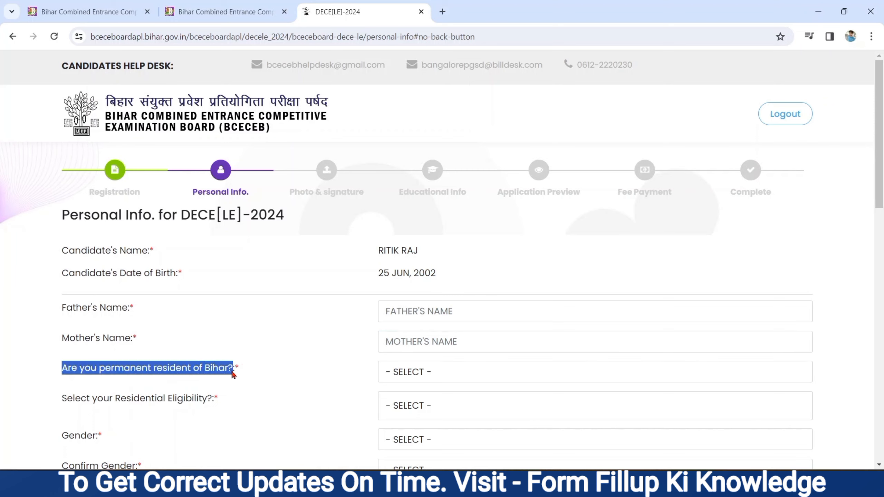
left_click(390, 379)
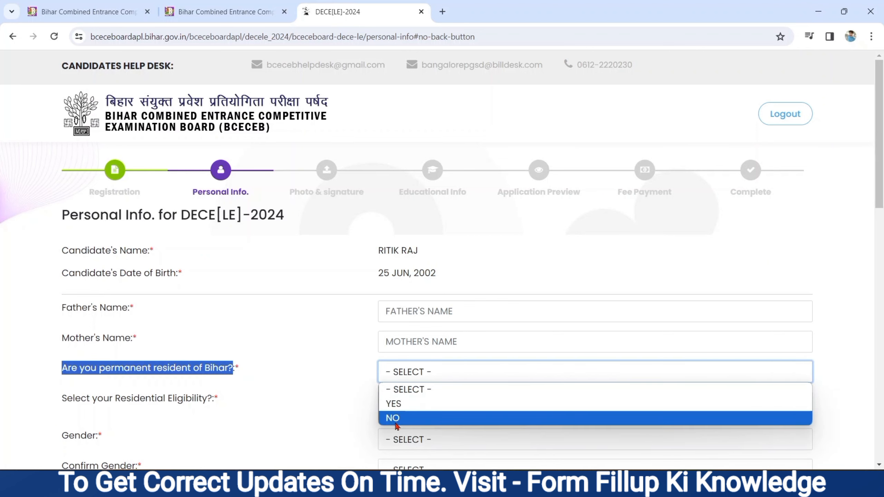
left_click(394, 404)
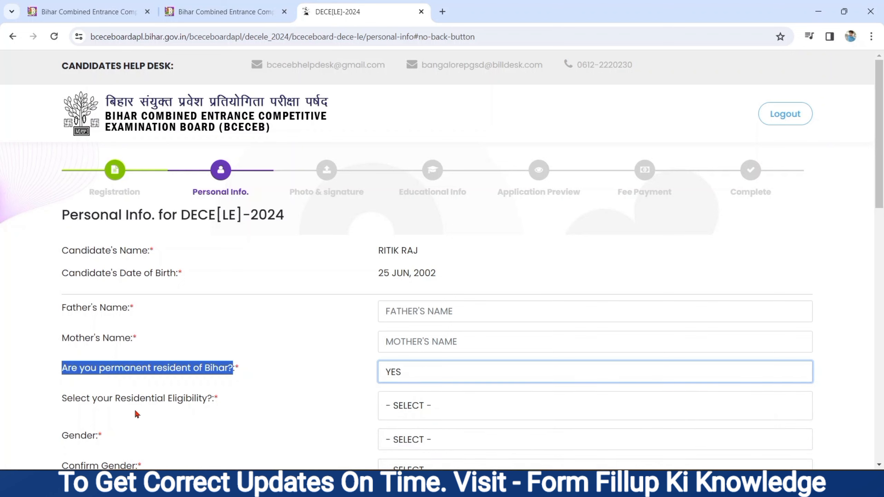
left_click_drag(62, 398, 247, 406)
left_click(449, 410)
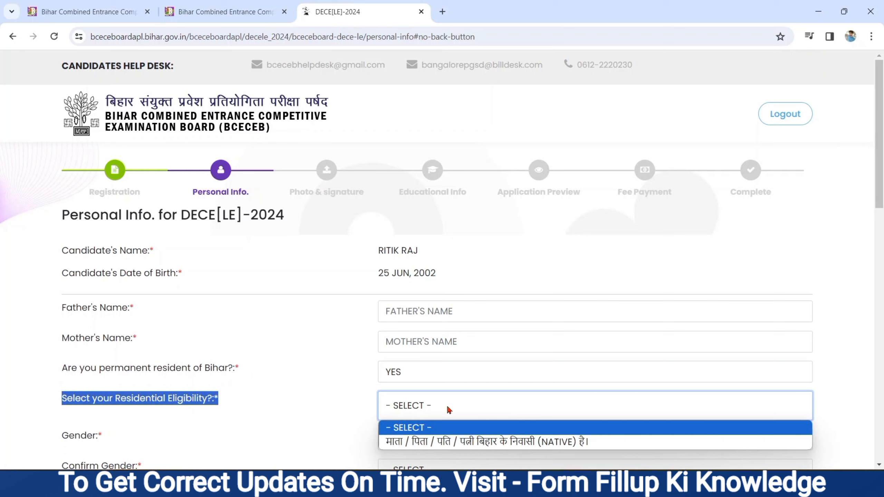
left_click(432, 442)
left_click(342, 435)
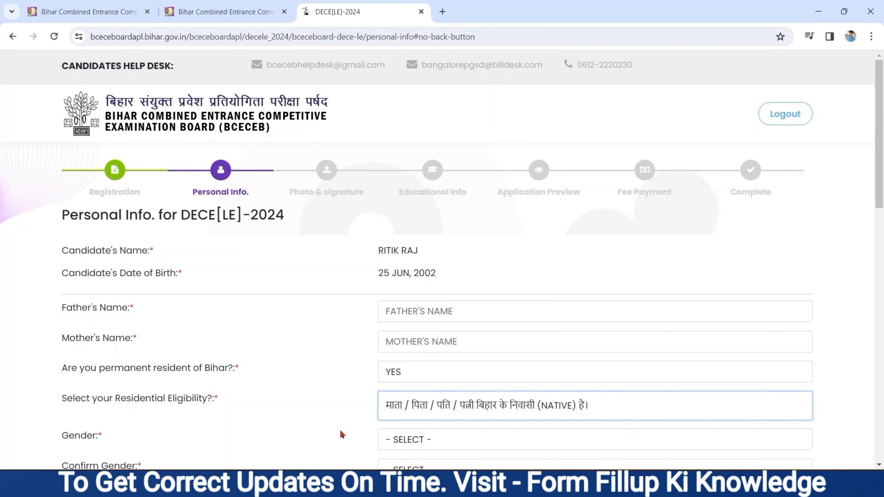
scroll(342, 434, "down", 5)
left_click_drag(60, 205, 102, 209)
Set Gender and Confirm Gender to MALE, Category and Confirm Category to EWS
left_click(408, 211)
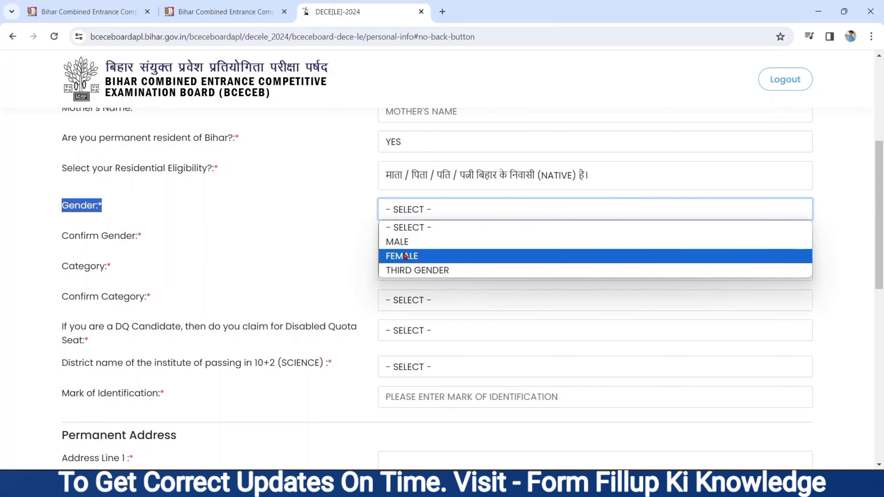
left_click(399, 242)
left_click_drag(59, 238, 150, 246)
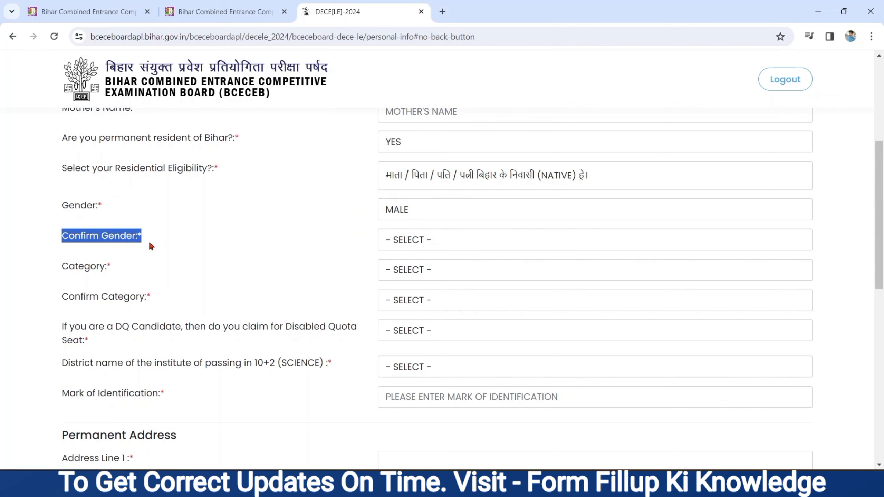
left_click(459, 246)
left_click(420, 278)
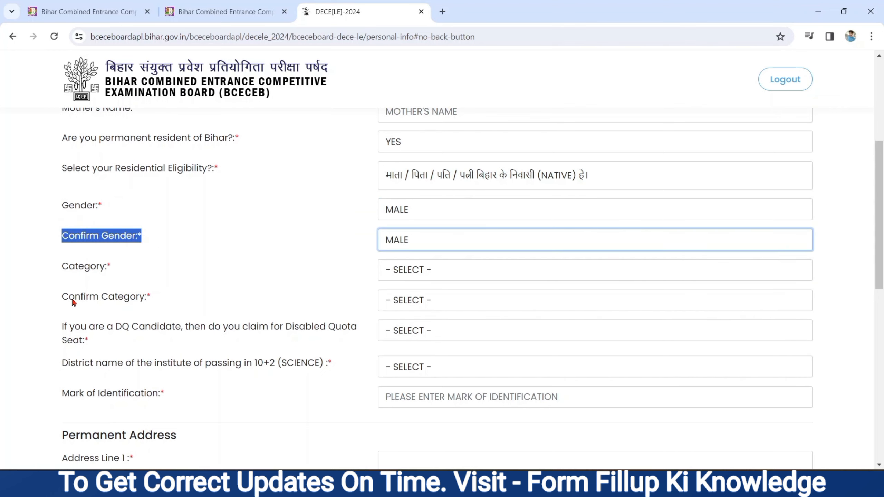
left_click_drag(63, 271, 136, 274)
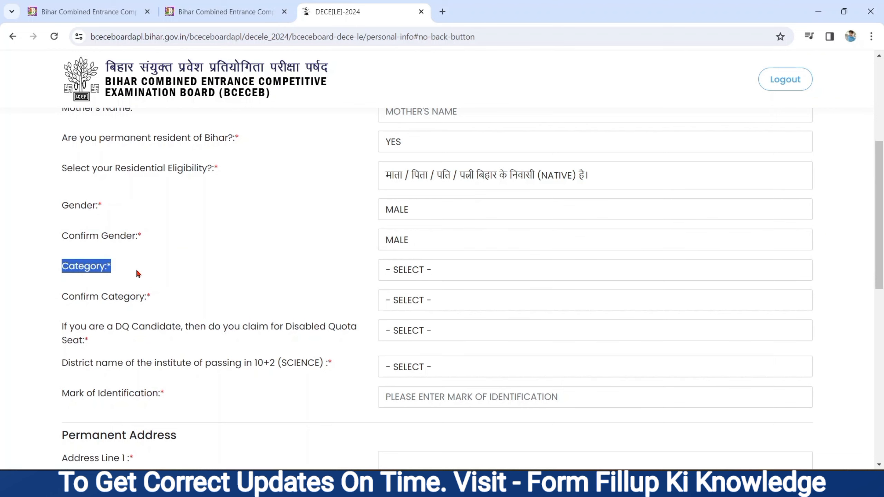
left_click(428, 268)
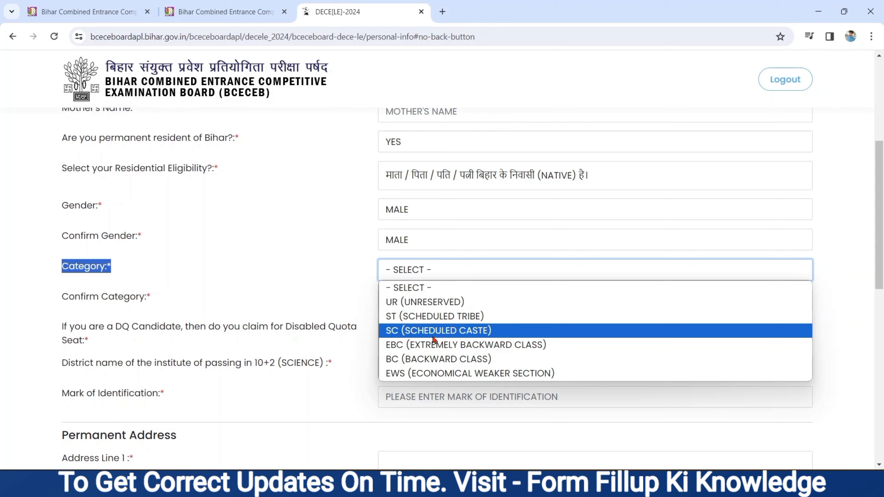
left_click(422, 373)
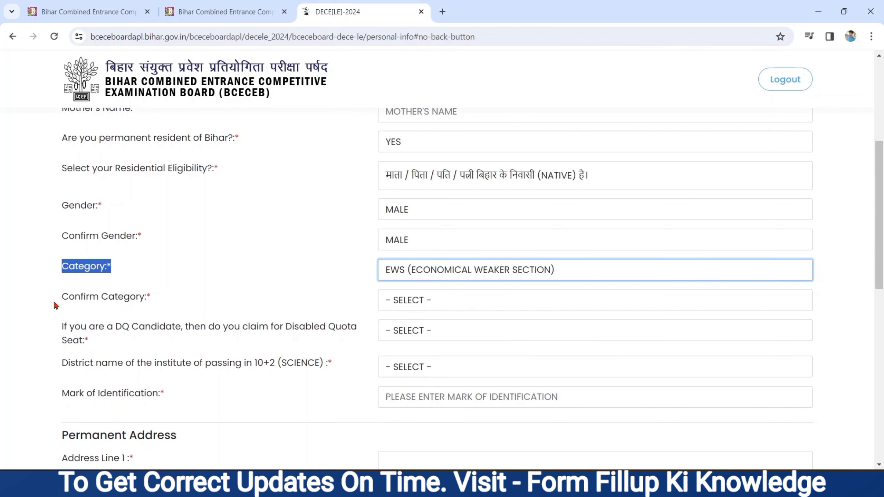
left_click_drag(59, 301, 151, 302)
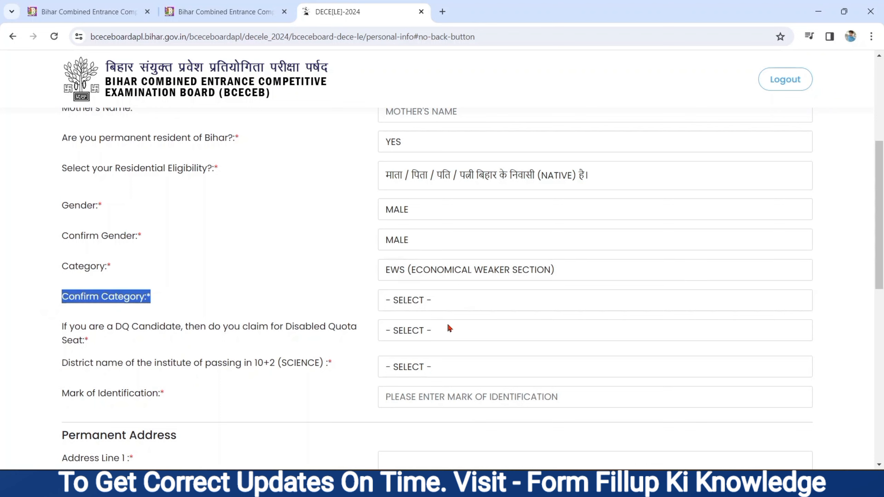
left_click(437, 304)
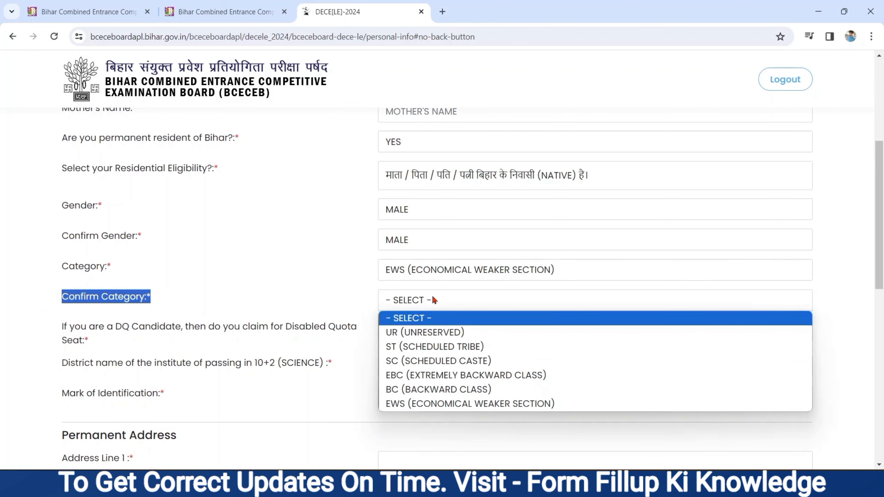
left_click(433, 402)
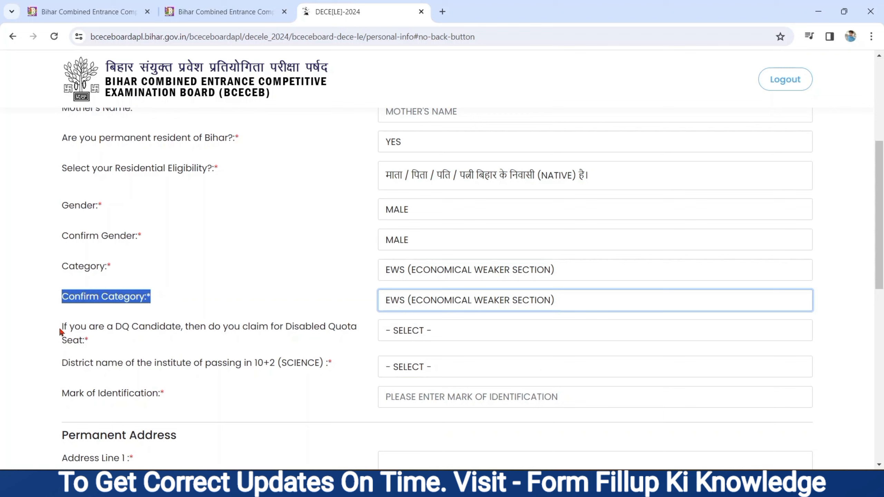
Answer NO for disabled quota, choose EAST CHAMPARAN district, and enter the identification mark
left_click_drag(60, 330, 100, 344)
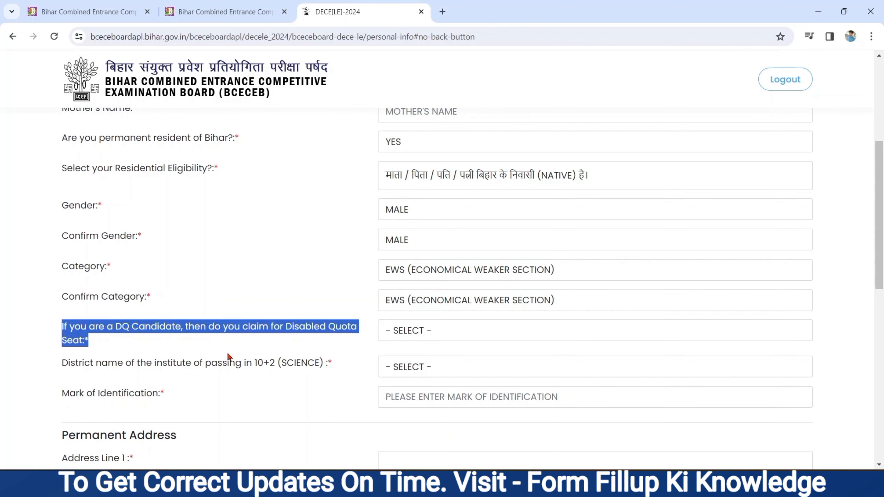
left_click(403, 338)
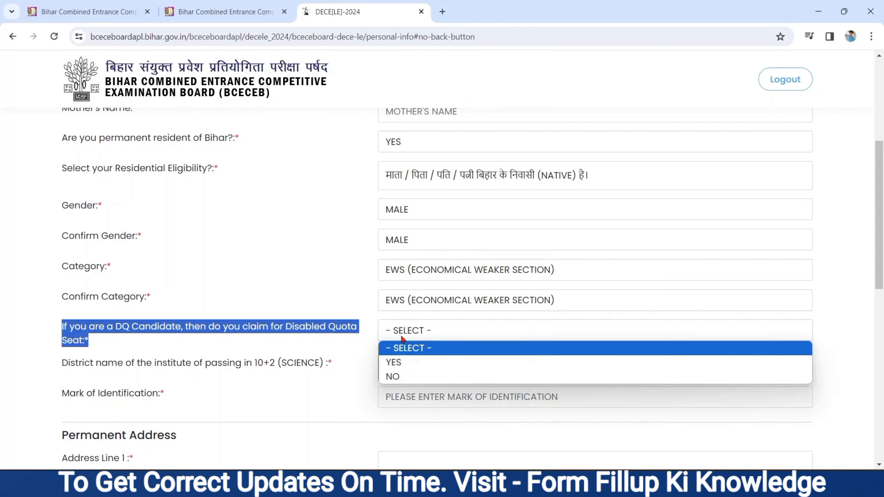
left_click(396, 377)
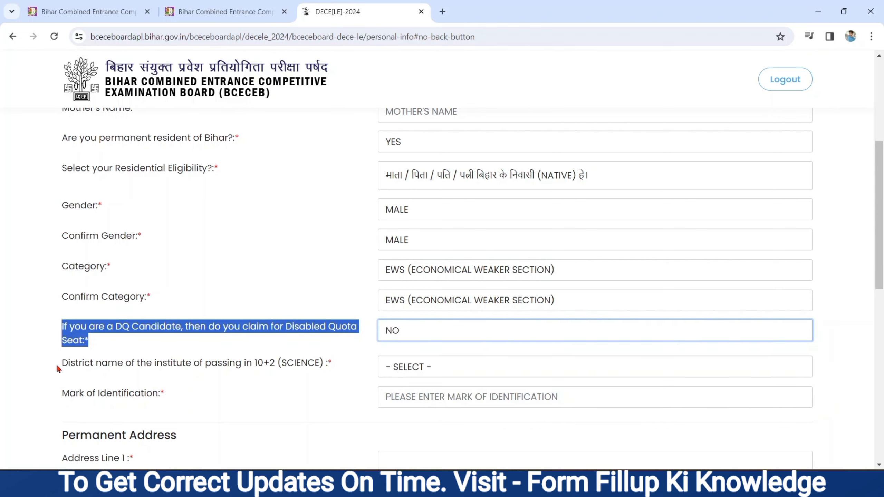
left_click_drag(58, 369, 282, 383)
left_click(398, 370)
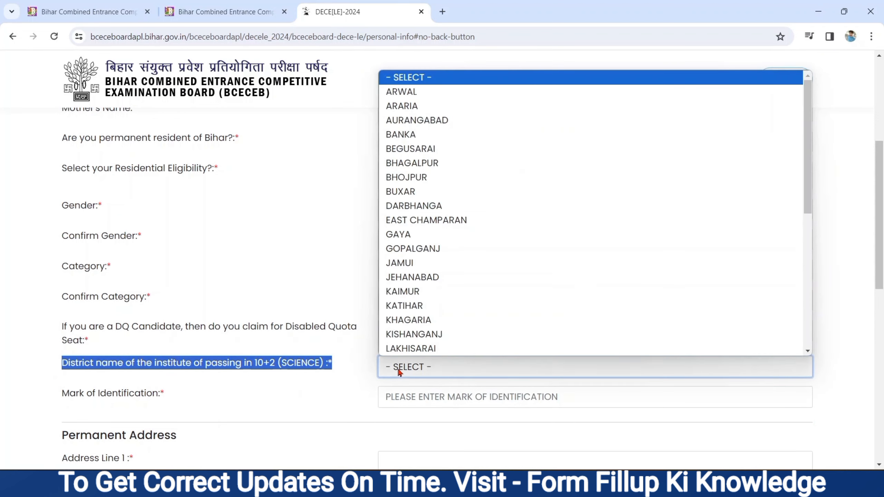
left_click(405, 223)
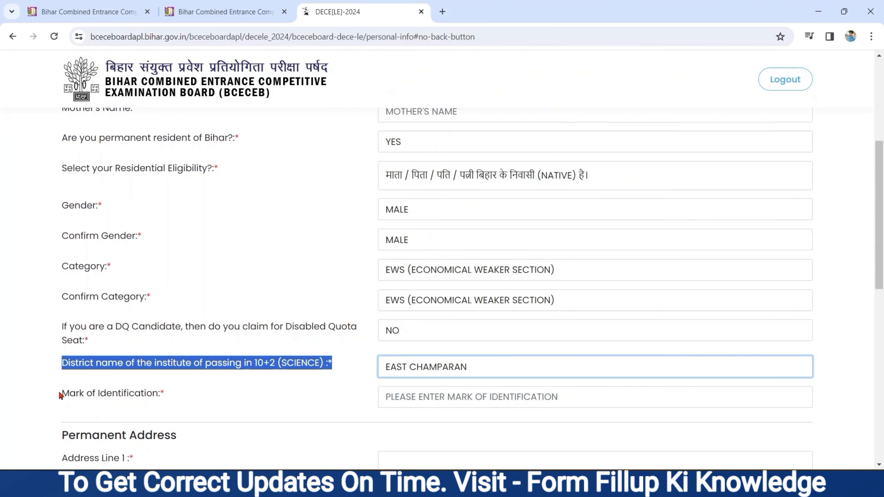
left_click_drag(60, 396, 184, 402)
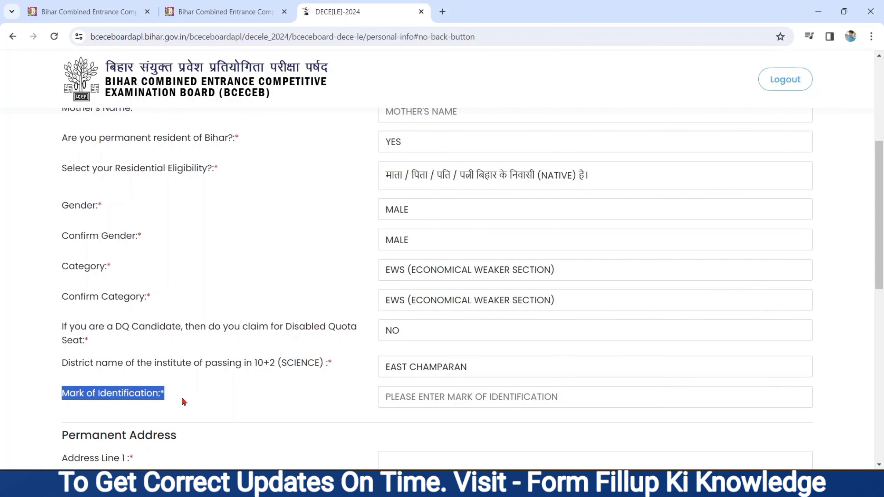
left_click(396, 398)
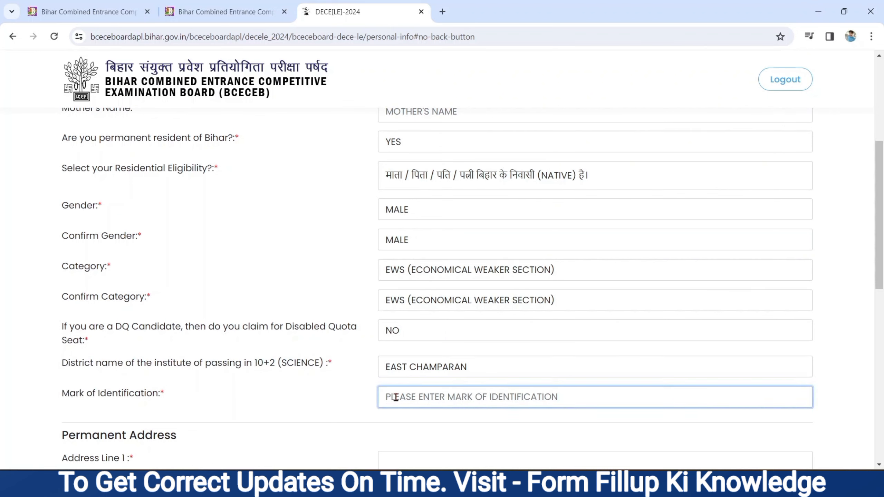
left_click(329, 408)
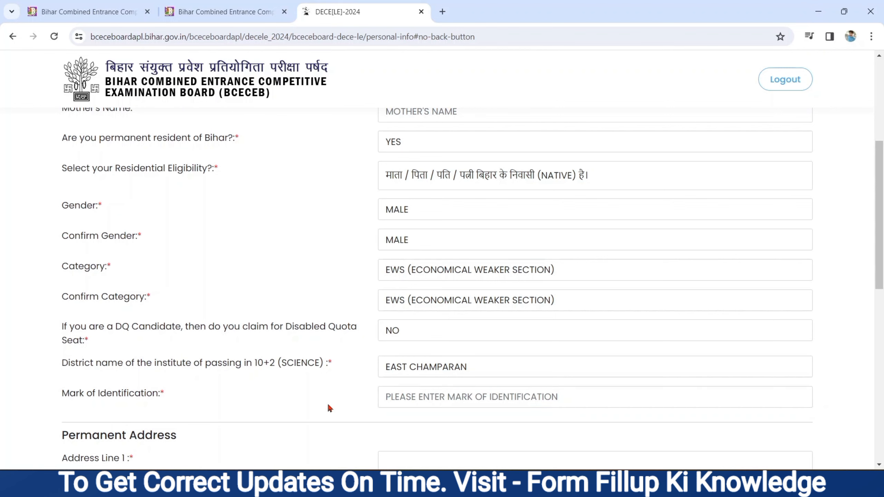
scroll(329, 408, "down", 4)
Fill the permanent address: line 1, state BIHAR, district EAST CHAMPARAN, pin code 845456
scroll(329, 408, "down", 5)
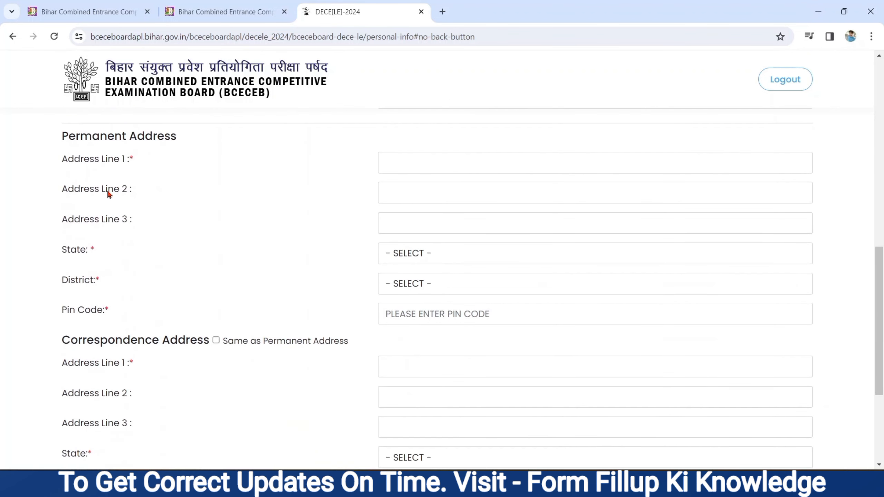
left_click_drag(62, 137, 178, 137)
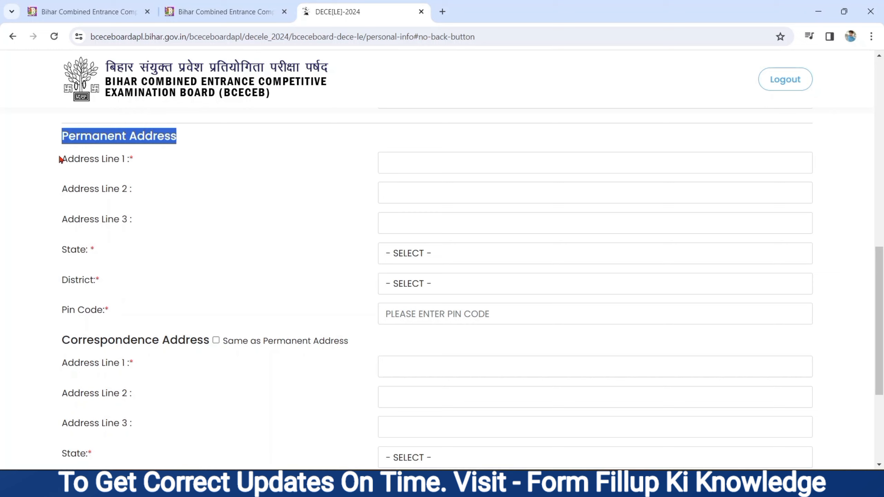
left_click_drag(61, 158, 168, 159)
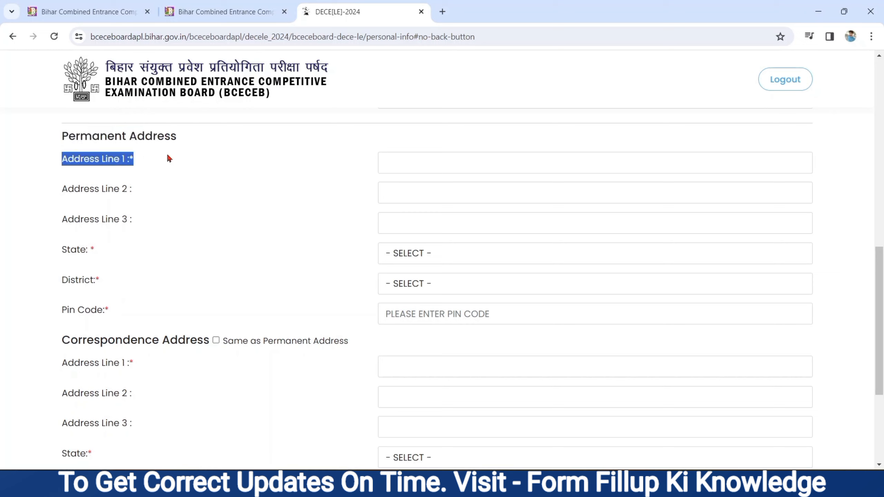
left_click(445, 161)
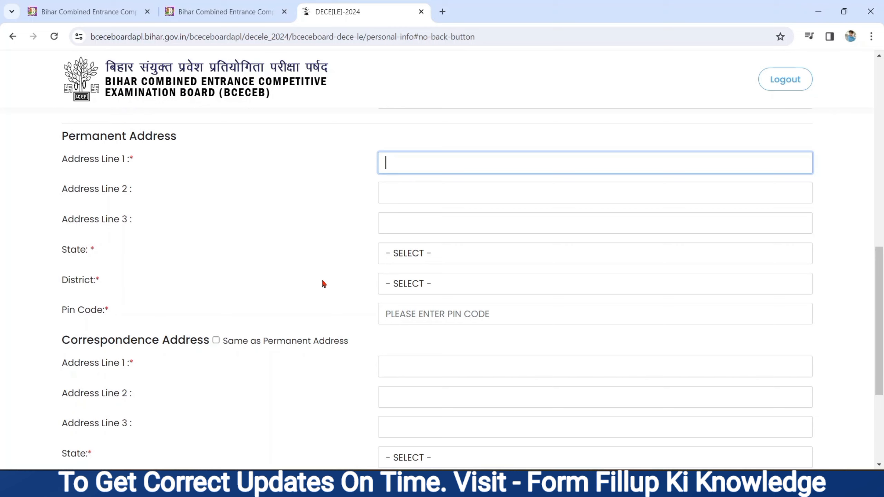
left_click(436, 257)
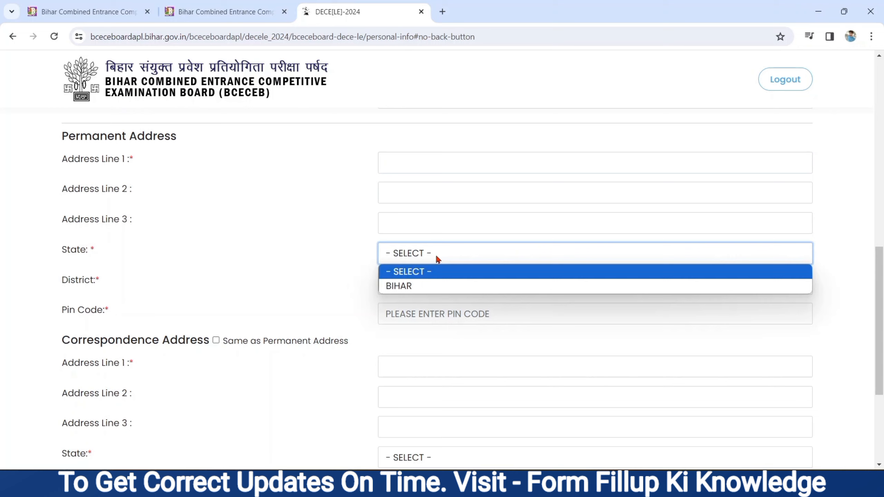
left_click(399, 286)
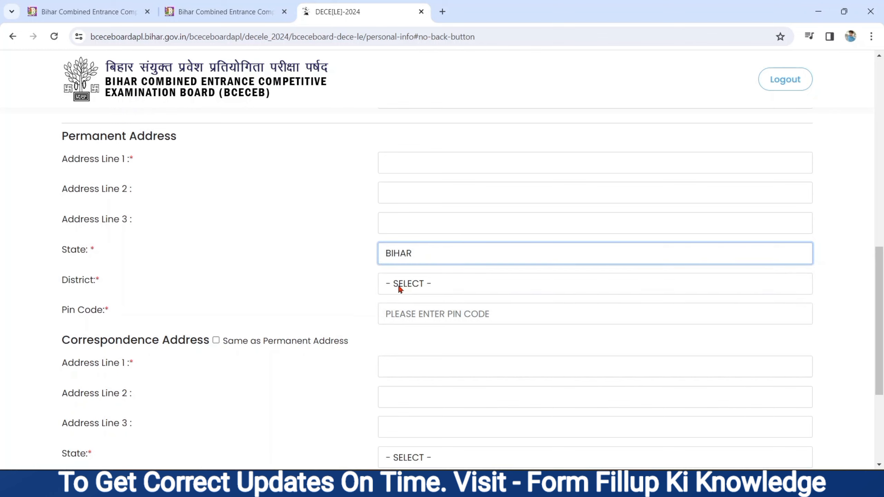
left_click(397, 288)
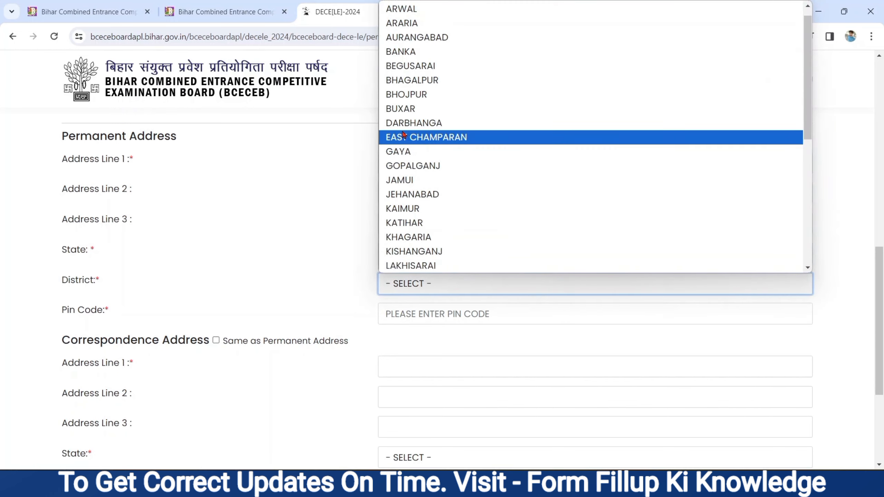
left_click(403, 137)
left_click(400, 304)
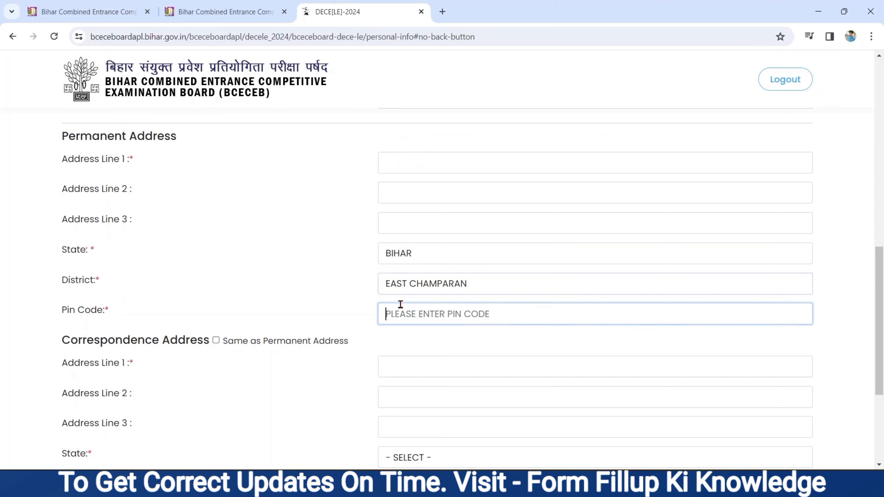
type("845456")
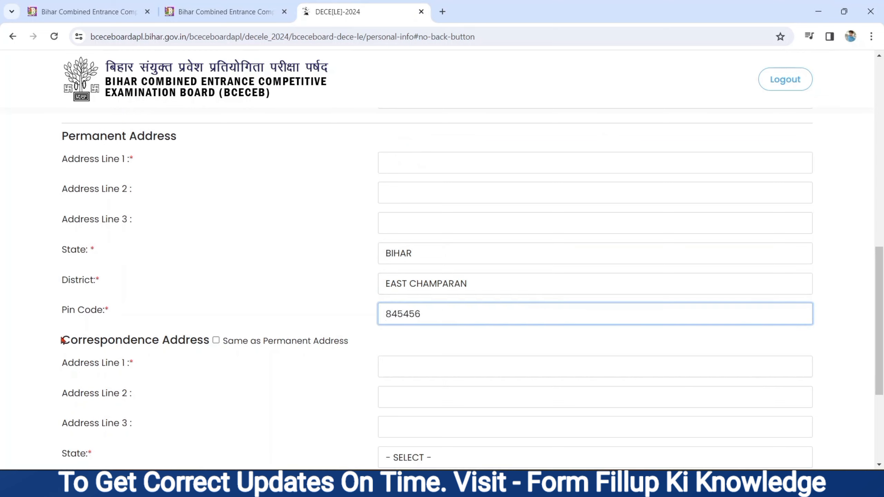
Tick 'Same as Permanent Address' so the correspondence address copies the permanent one
left_click_drag(62, 340, 355, 349)
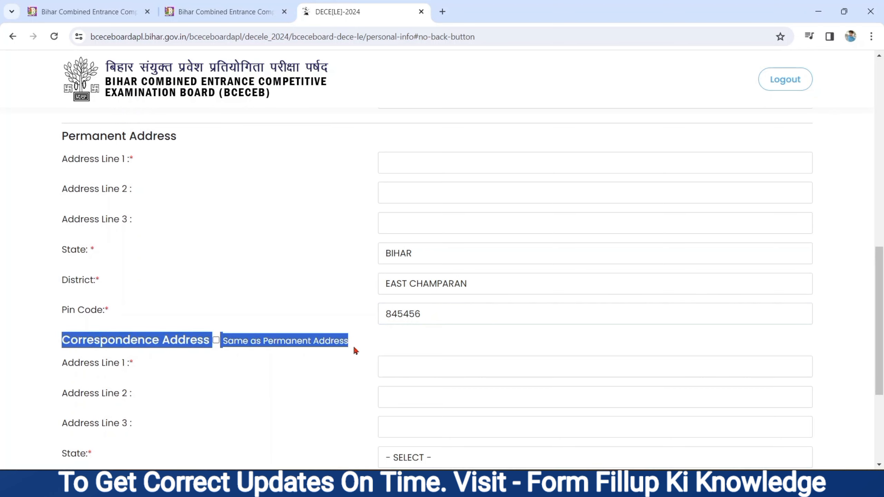
left_click(216, 341)
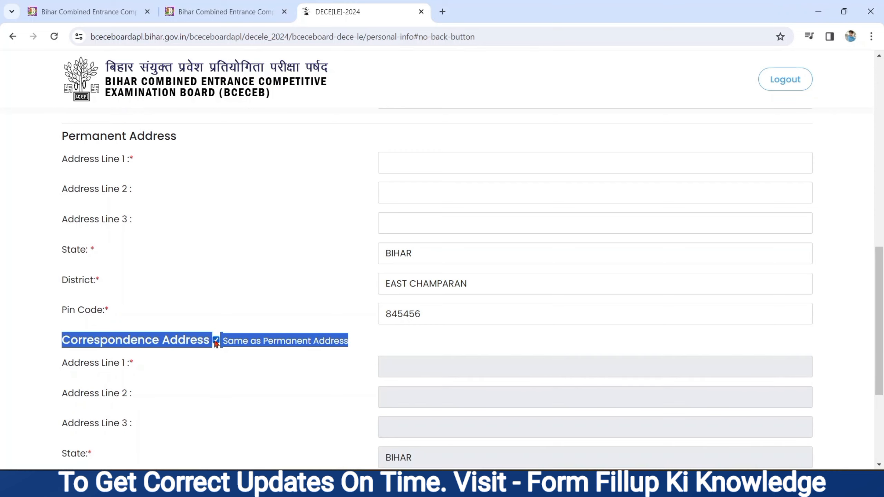
left_click(216, 341)
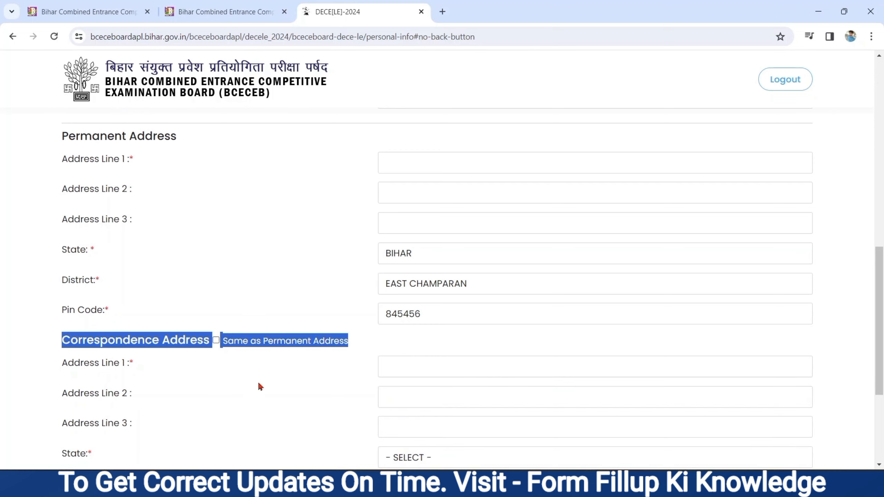
left_click(260, 386)
scroll(259, 385, "down", 5)
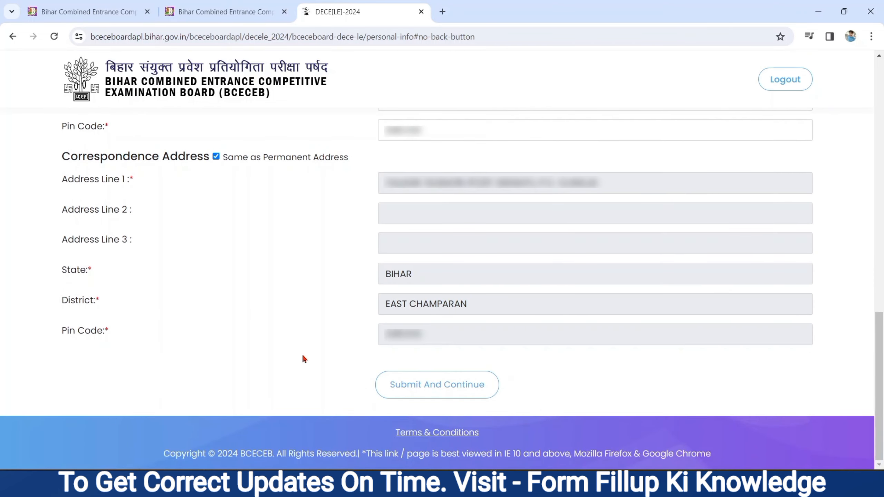
Submit the personal details and review the Upload Photograph, English Signature and Hindi Signature sections
left_click(409, 387)
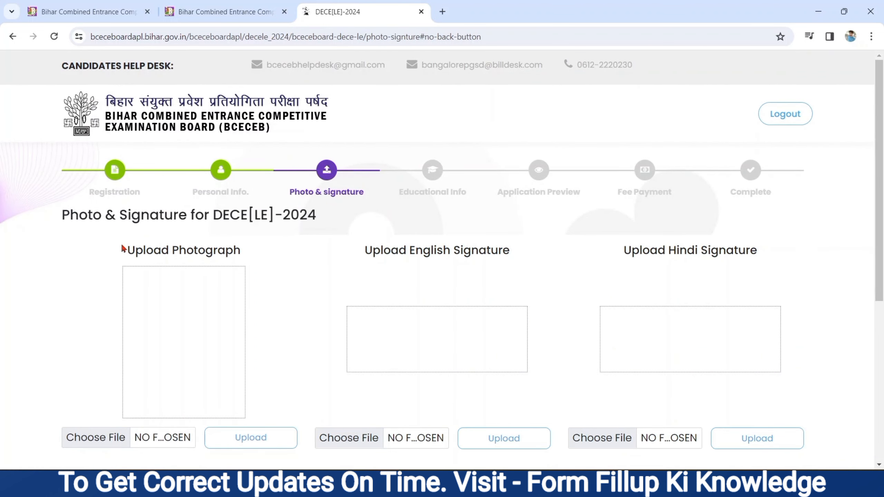
left_click_drag(124, 249, 248, 253)
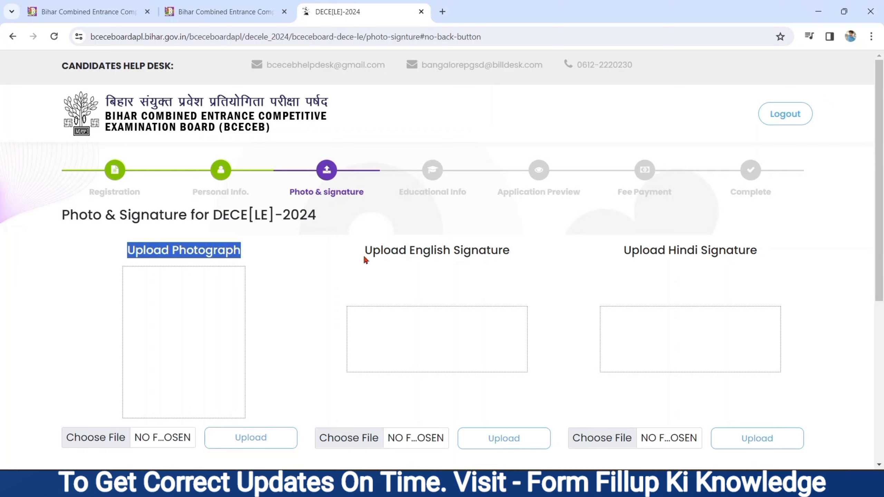
left_click_drag(363, 249, 531, 261)
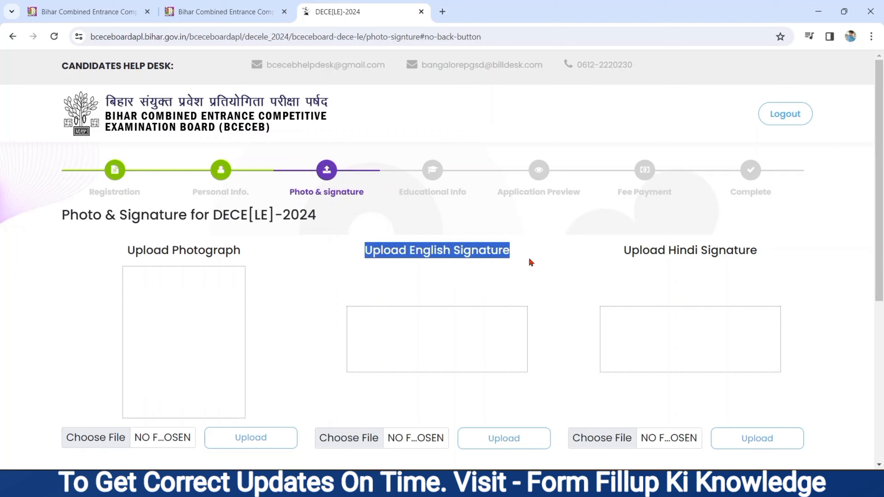
left_click_drag(618, 249, 766, 253)
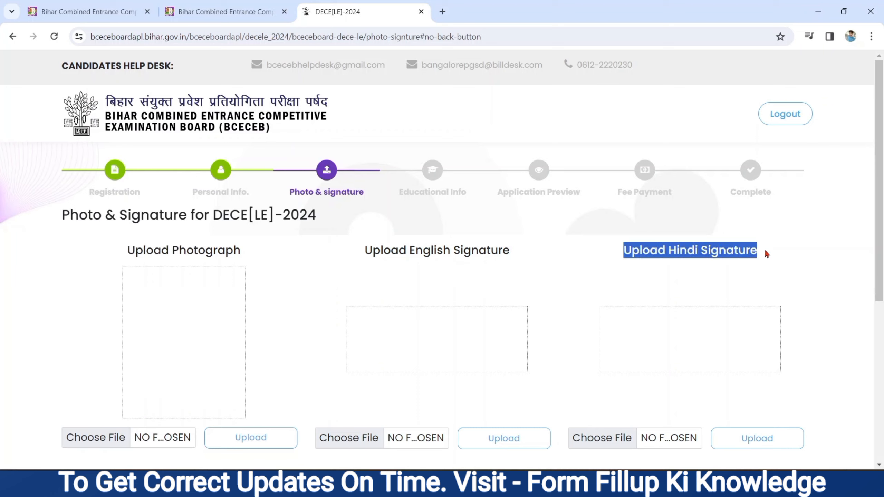
left_click(305, 309)
Review the photo, English signature and Hindi signature size guidelines and the clear-image note
scroll(305, 309, "down", 1)
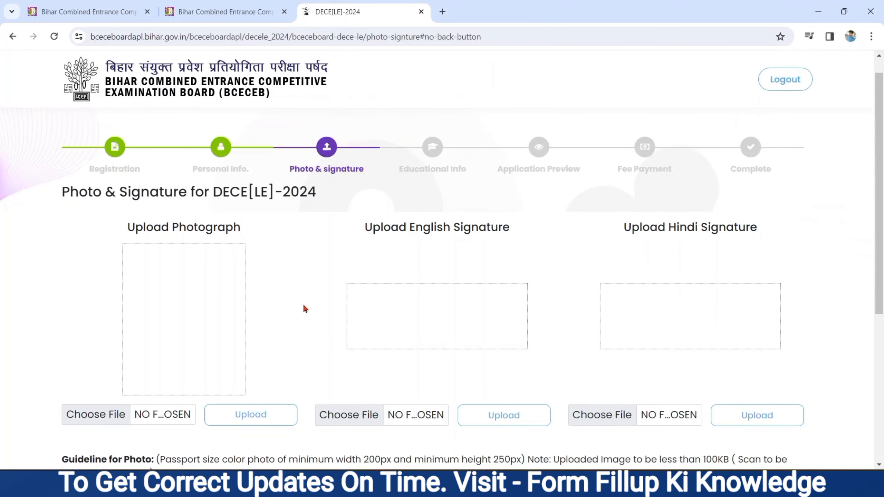
scroll(305, 309, "down", 7)
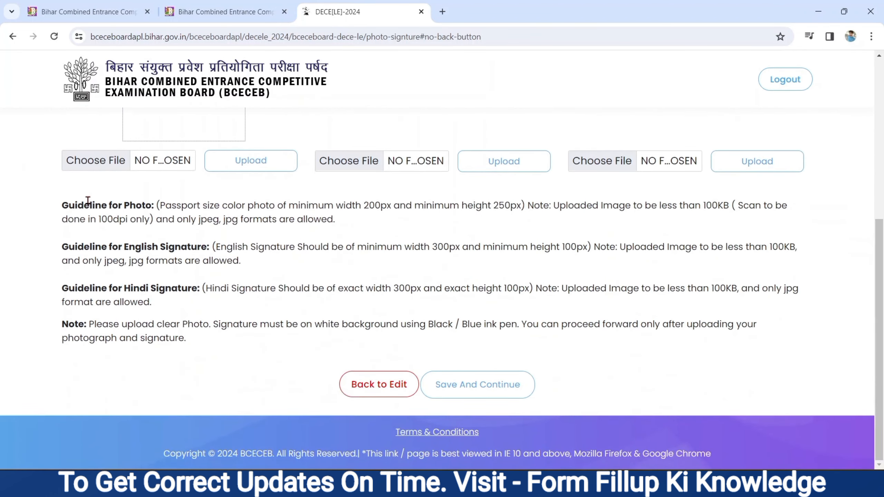
left_click_drag(59, 204, 363, 225)
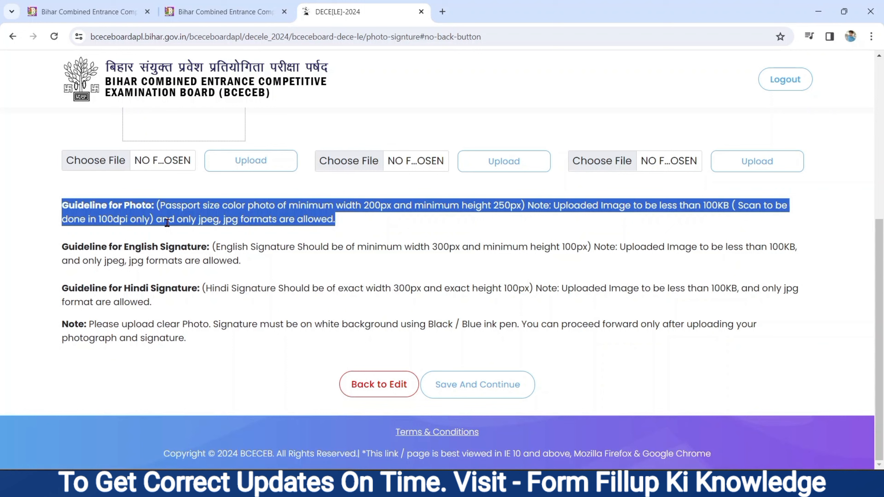
mouse_move(59, 246)
left_mouse_down()
mouse_move(218, 247)
mouse_move(244, 261)
mouse_move(397, 249)
mouse_move(529, 263)
left_mouse_up()
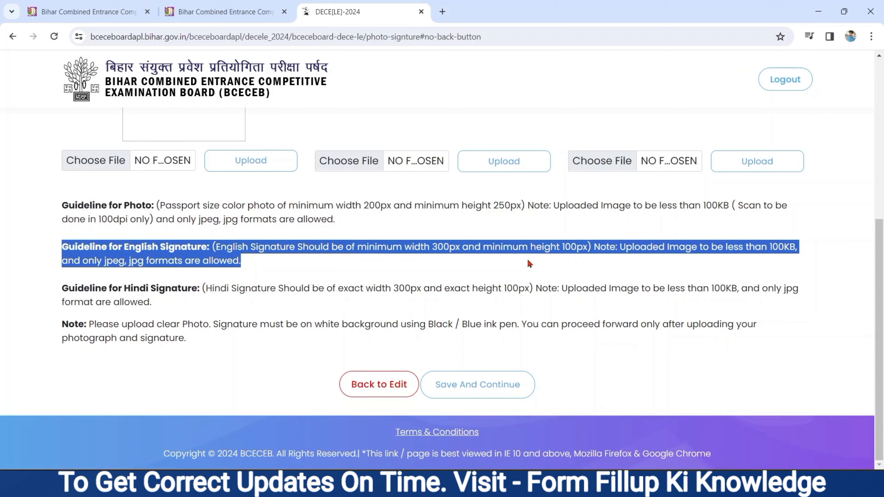
left_click(61, 289)
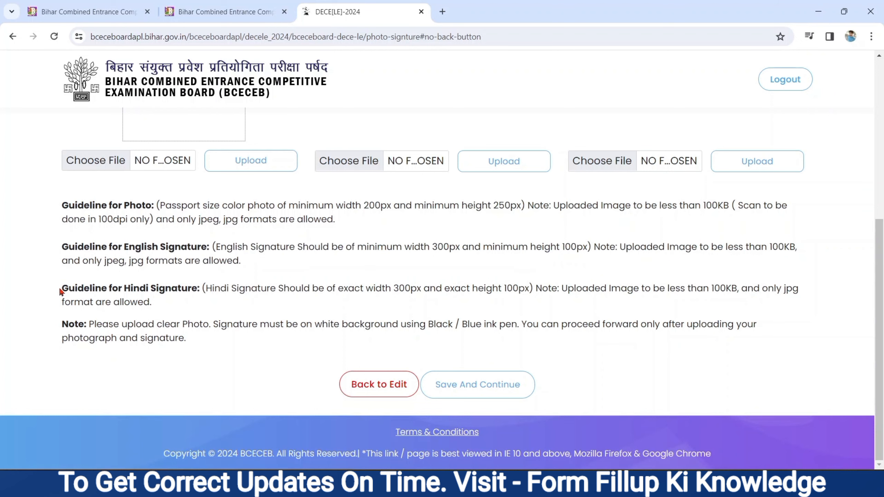
left_click_drag(60, 289, 404, 302)
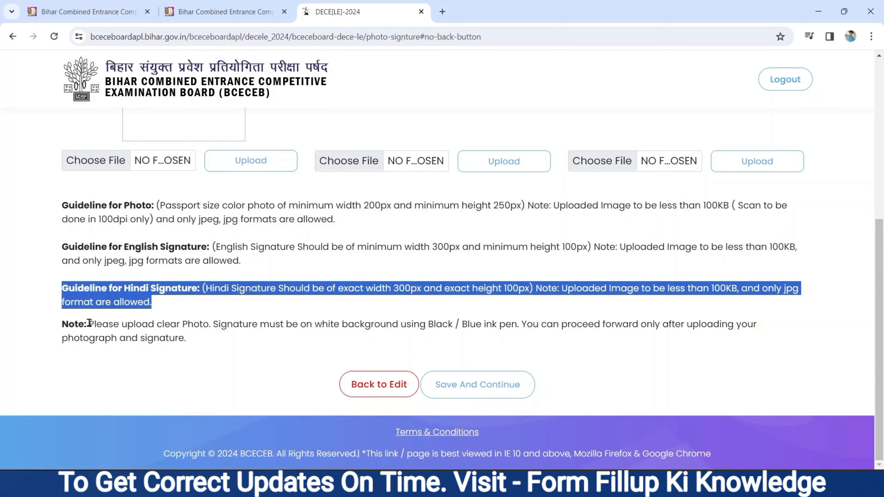
left_click_drag(90, 323, 307, 339)
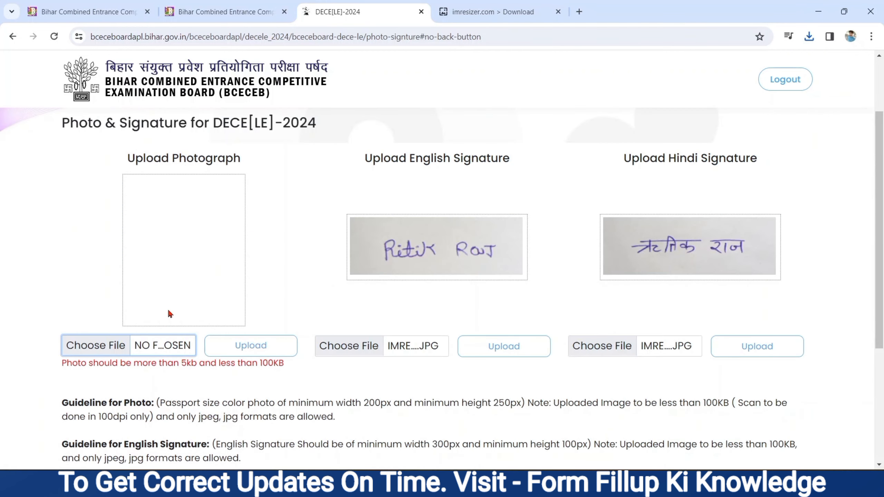
Upload imresizer-1712678344727.jpg as the photograph and imresizer-1712678129443.jpg as the English signature
left_click(94, 346)
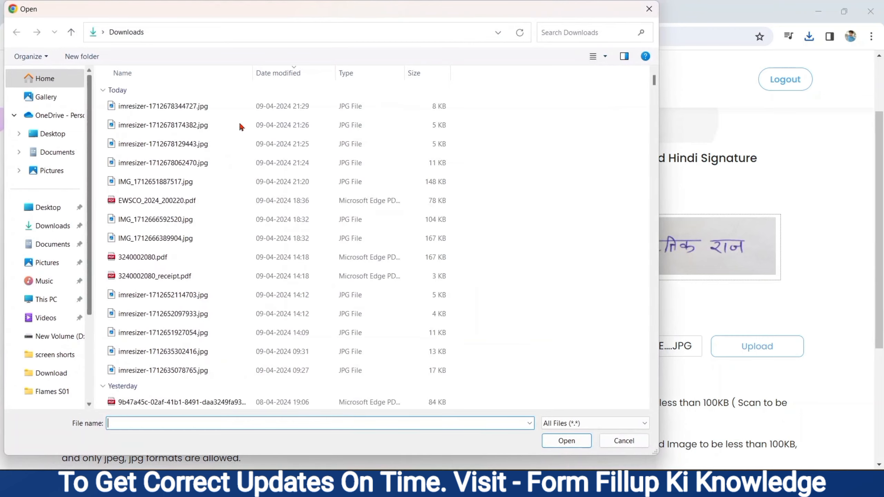
double_click(213, 107)
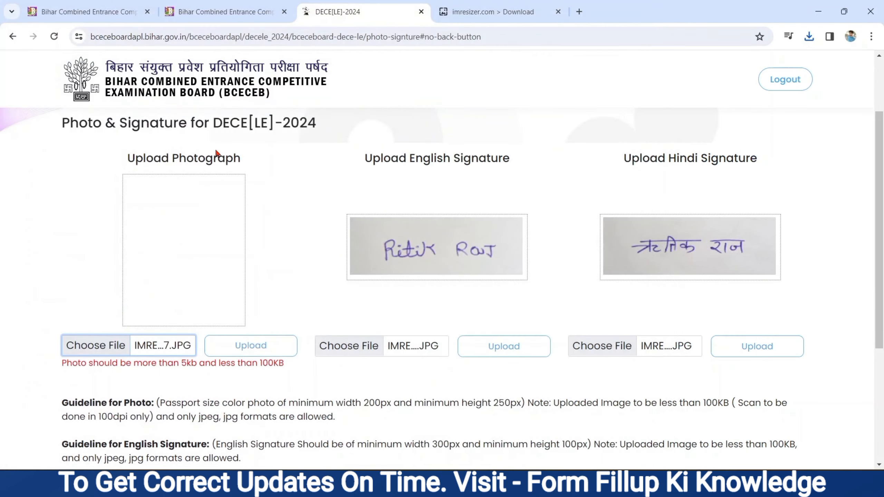
left_click(247, 346)
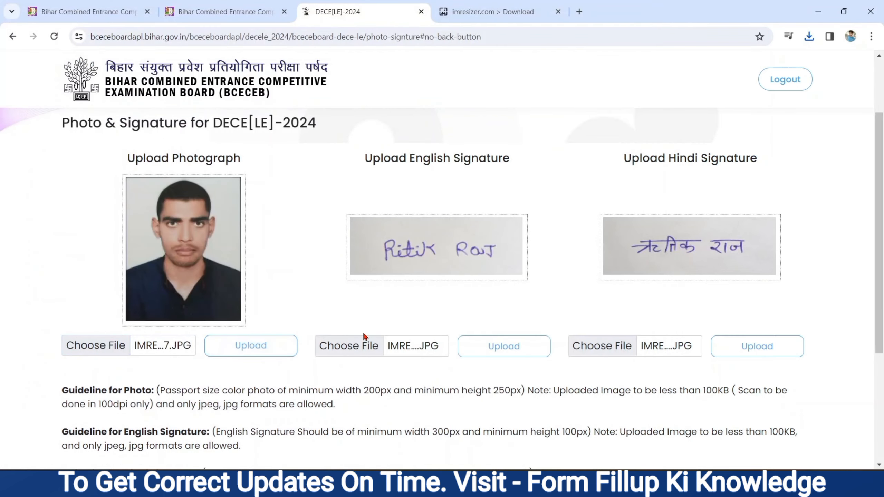
left_click(358, 353)
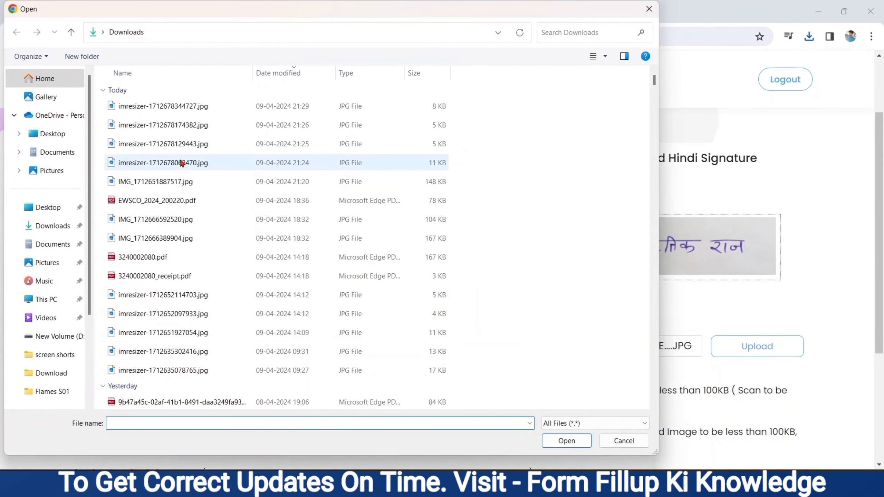
double_click(179, 147)
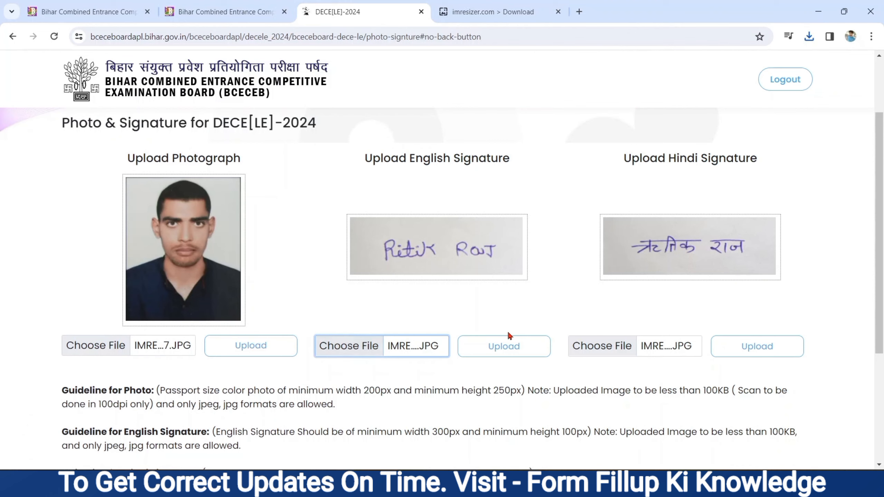
left_click(487, 343)
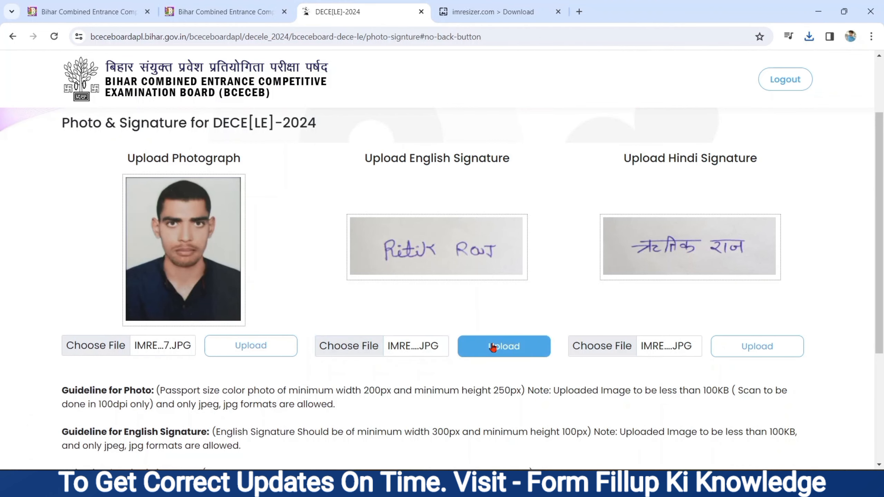
Upload imresizer-1712678174382.jpg as the Hindi signature and save, continuing to education details
left_click(757, 356)
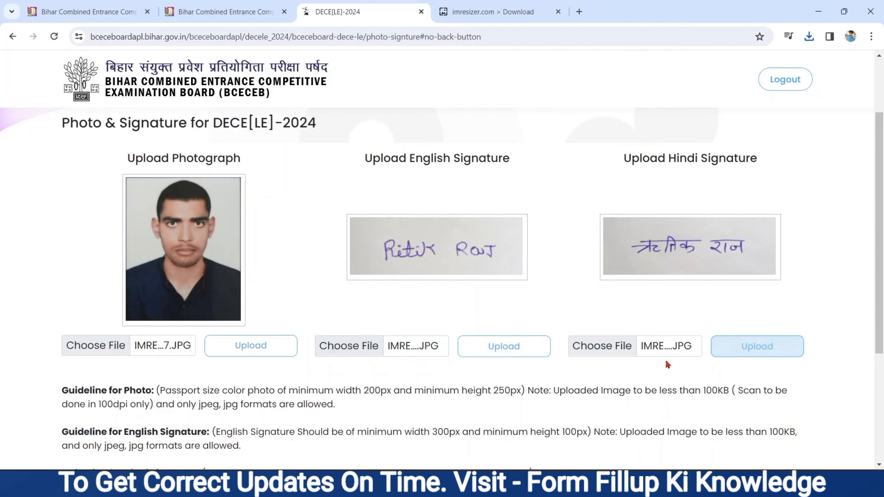
left_click(613, 347)
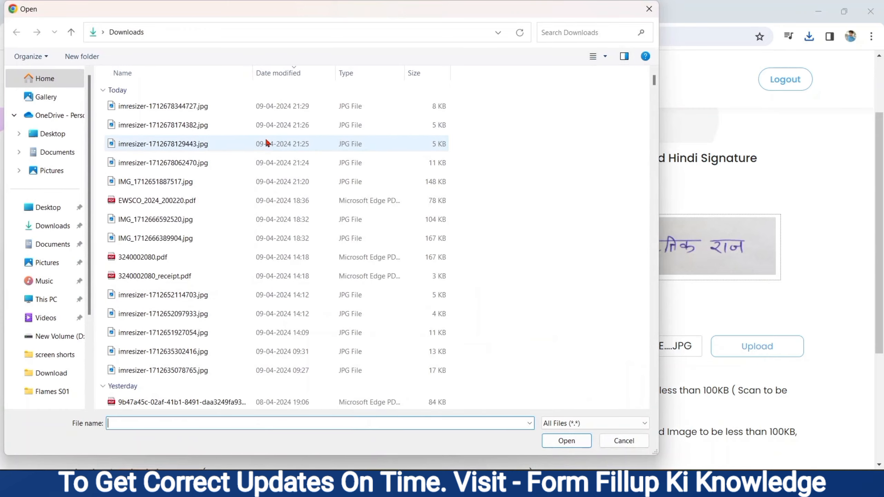
double_click(264, 131)
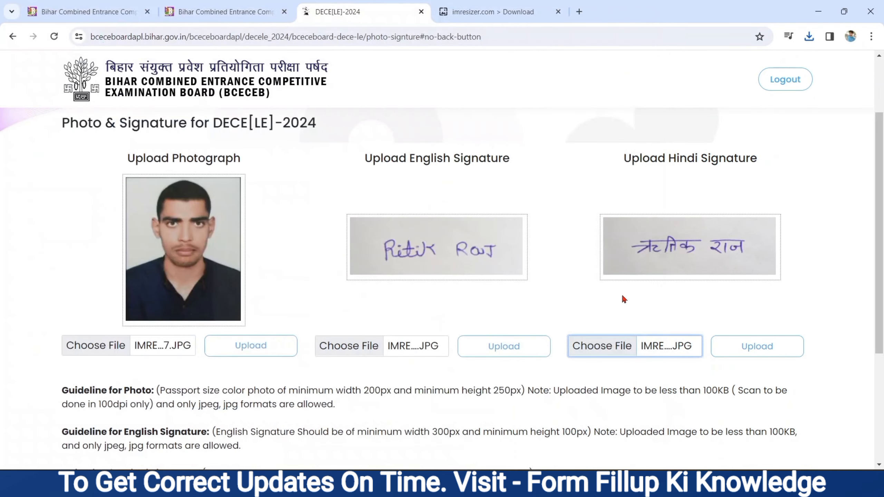
left_click(725, 353)
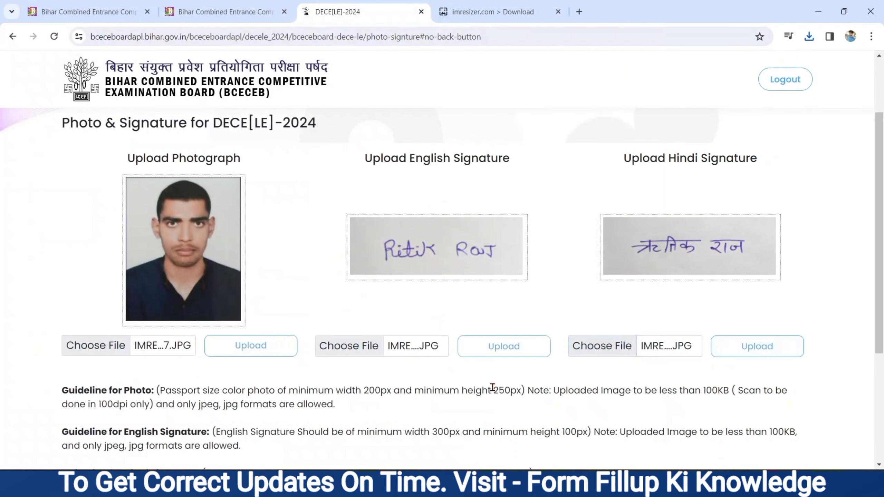
scroll(492, 388, "down", 5)
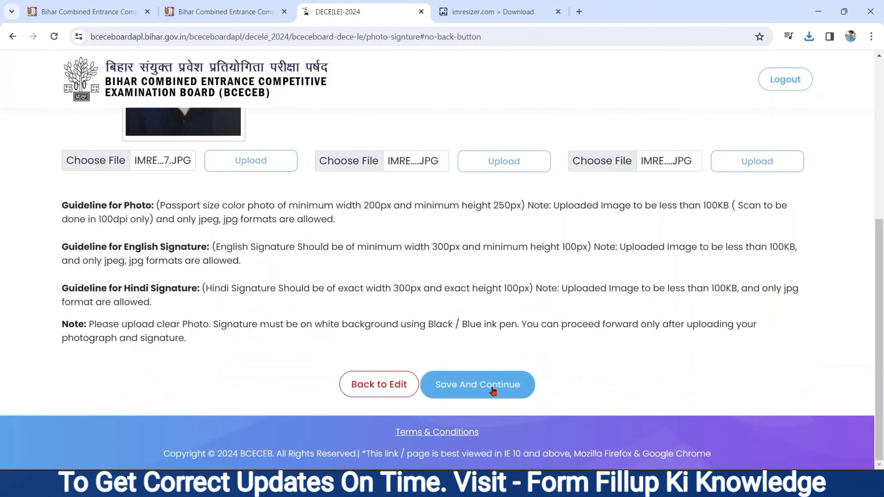
left_click(479, 385)
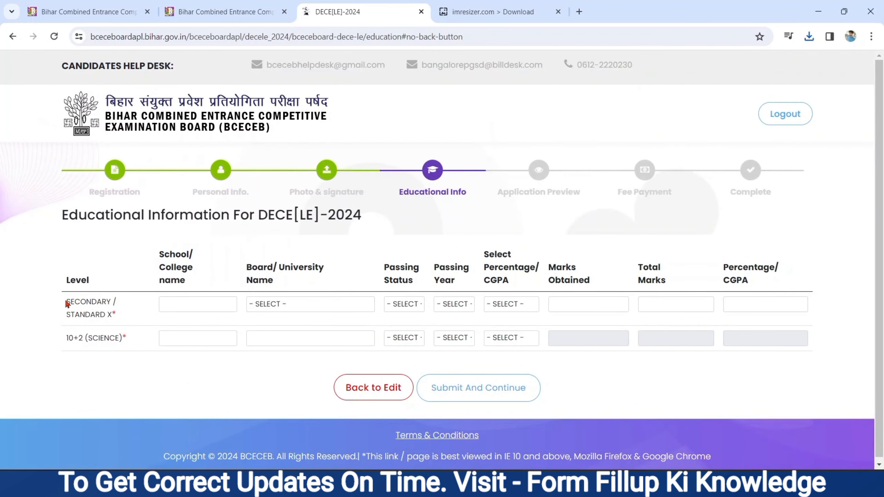
Set the Secondary row's board to BIHAR SCHOOL EXAMINATION BOARD and status to PASSED
left_click_drag(67, 304, 116, 320)
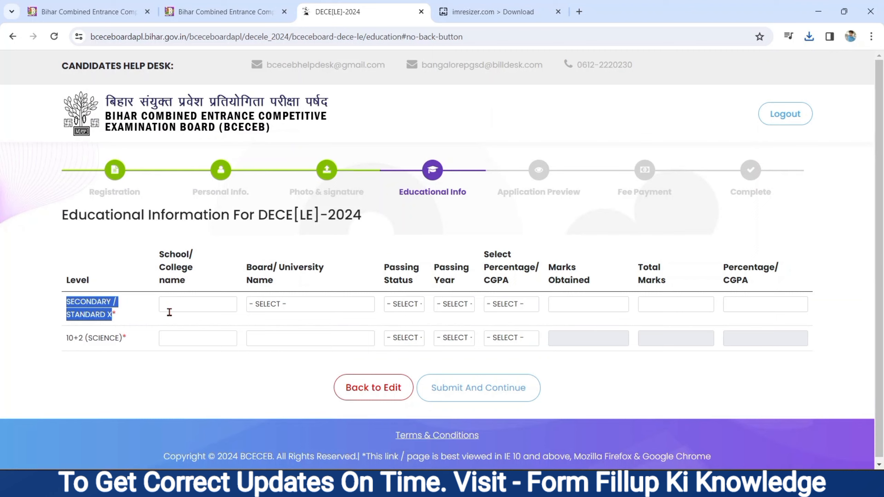
left_click(180, 306)
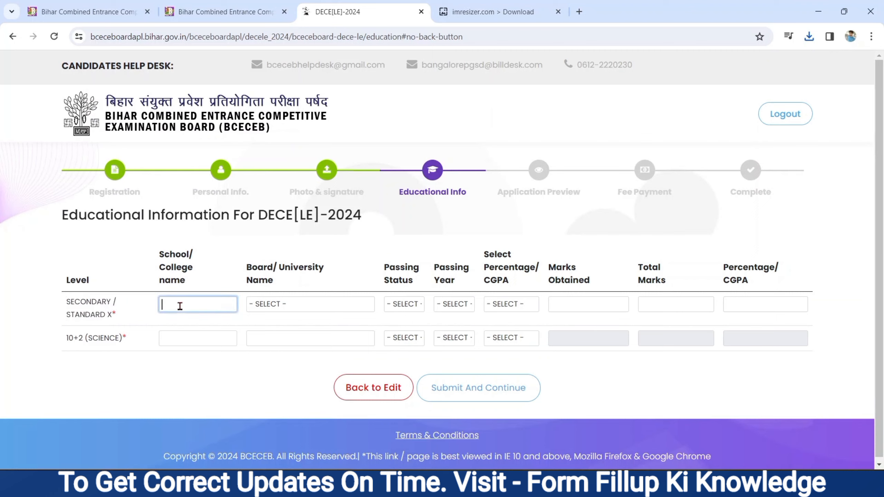
left_click_drag(159, 253, 180, 280)
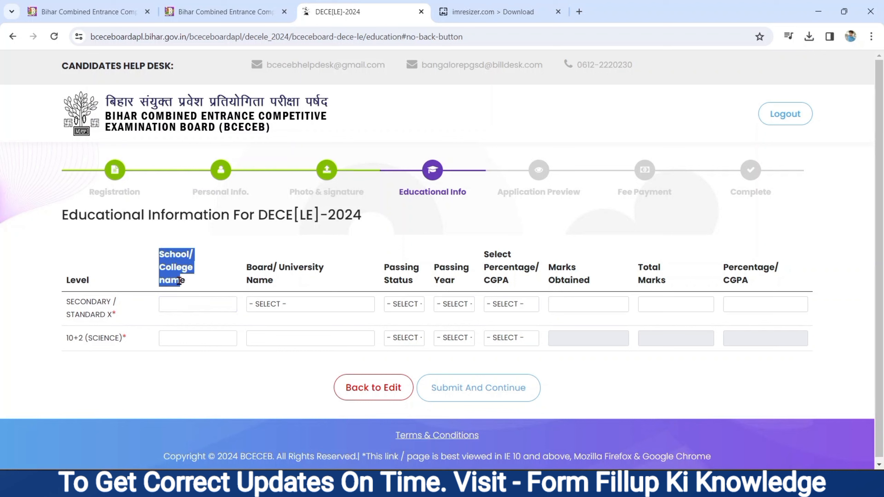
left_click_drag(247, 272, 282, 300)
left_click(281, 304)
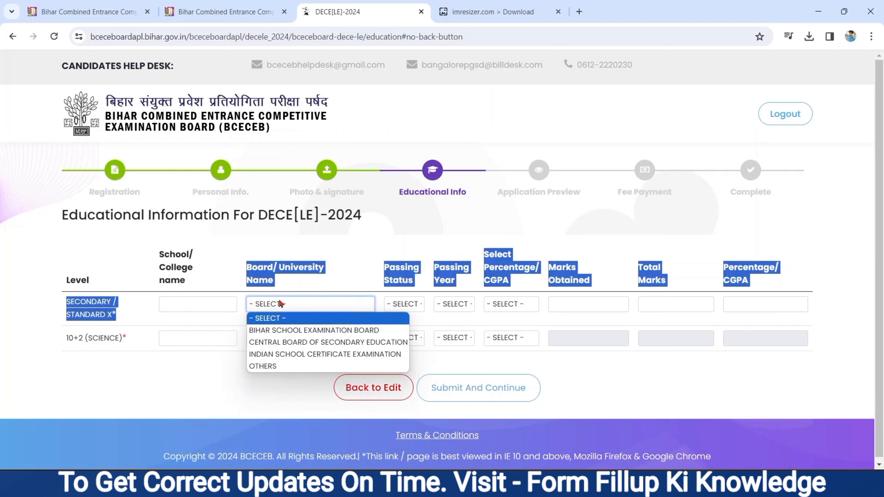
left_click(284, 333)
left_click(343, 273)
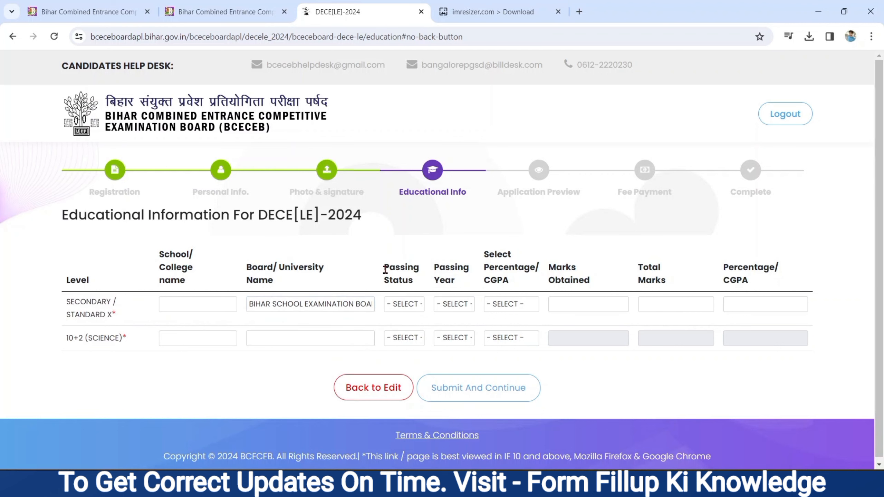
left_click_drag(385, 268, 403, 281)
left_click(403, 304)
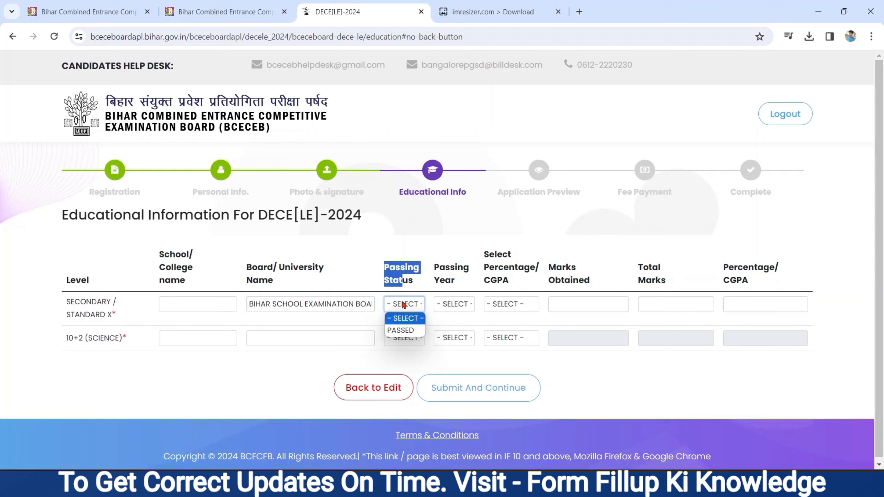
left_click(409, 332)
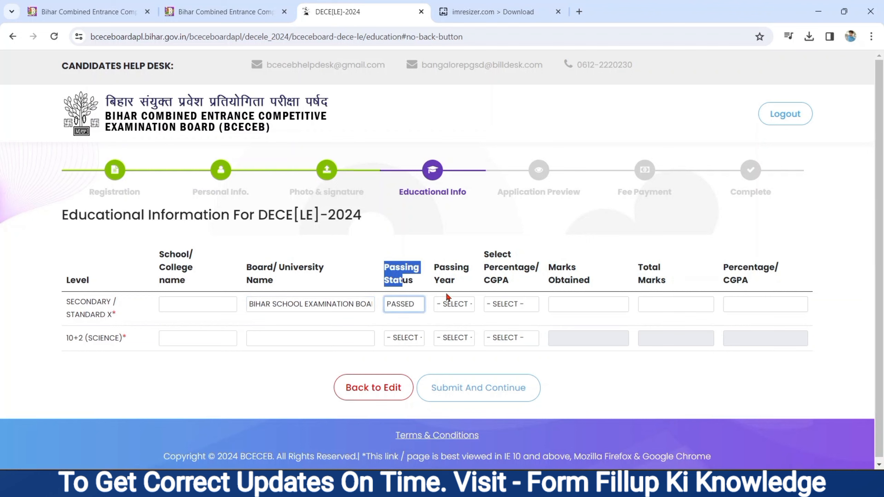
left_click(435, 267)
left_click_drag(435, 267, 450, 282)
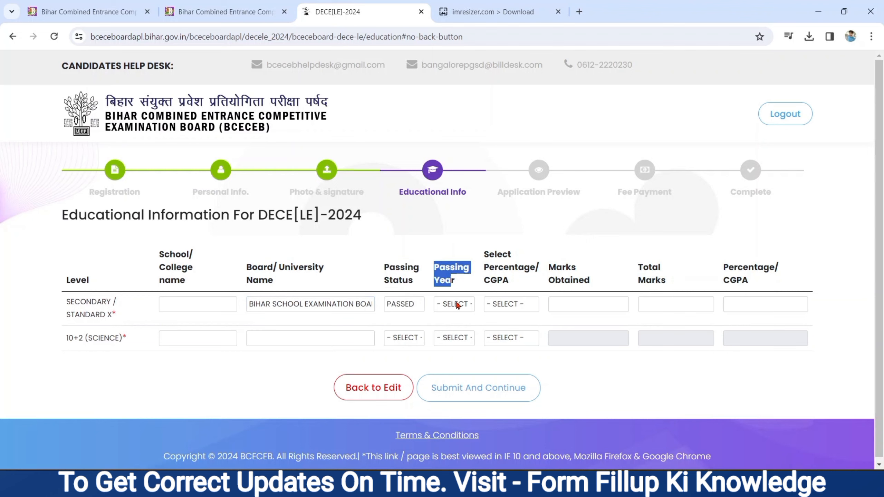
Give the Secondary row passing year 2017, PERCENTAGE, and 215 of 500 marks
left_click(458, 304)
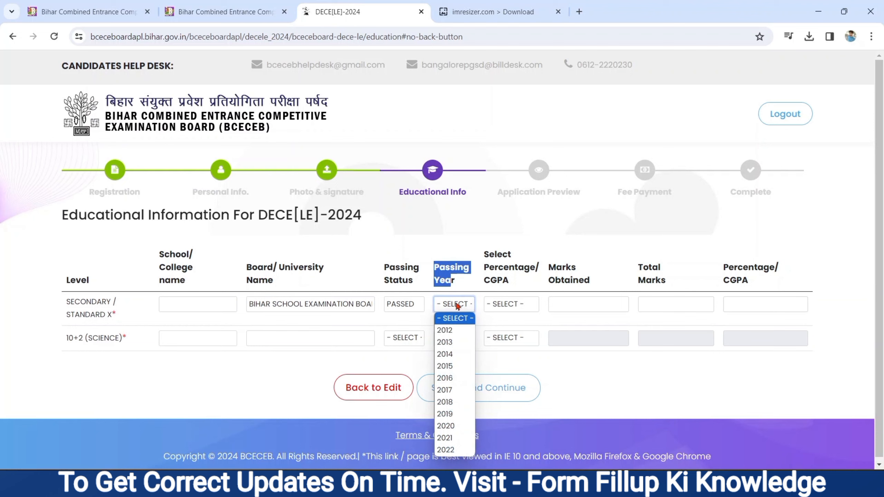
left_click(450, 389)
left_click_drag(483, 252, 507, 286)
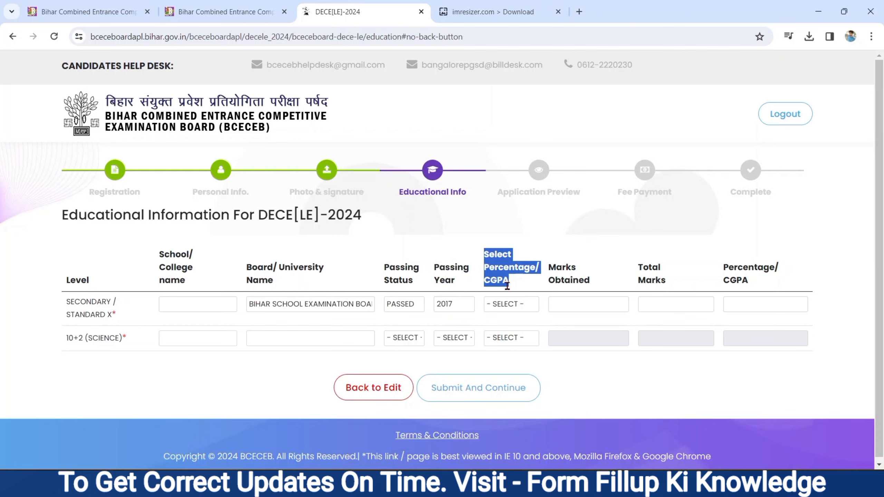
left_click(506, 308)
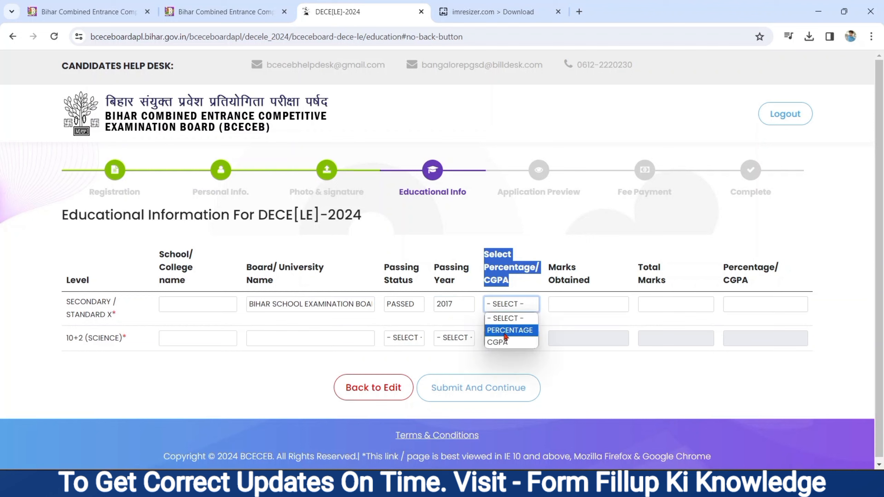
left_click(506, 330)
left_click(568, 305)
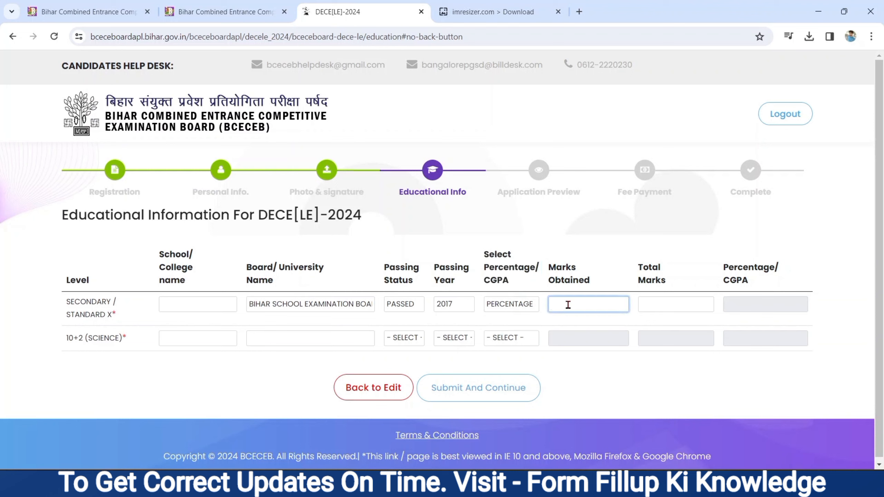
type("215")
left_click(679, 303)
type("500")
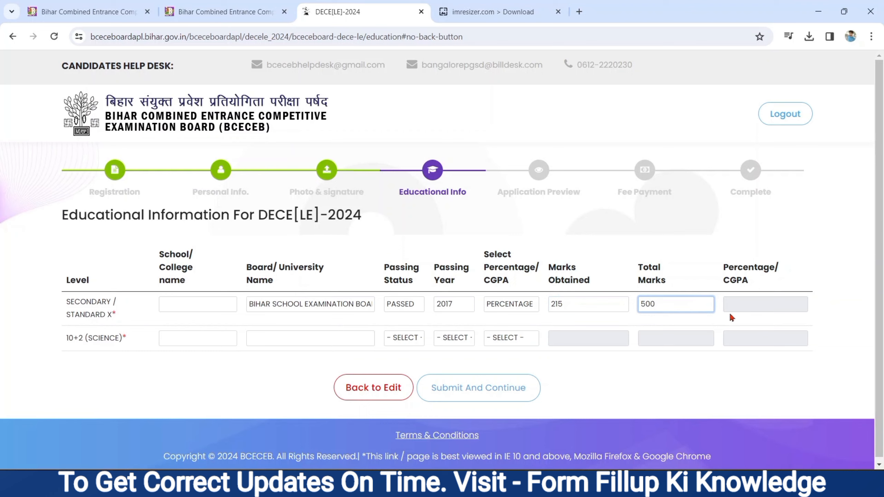
left_click(733, 304)
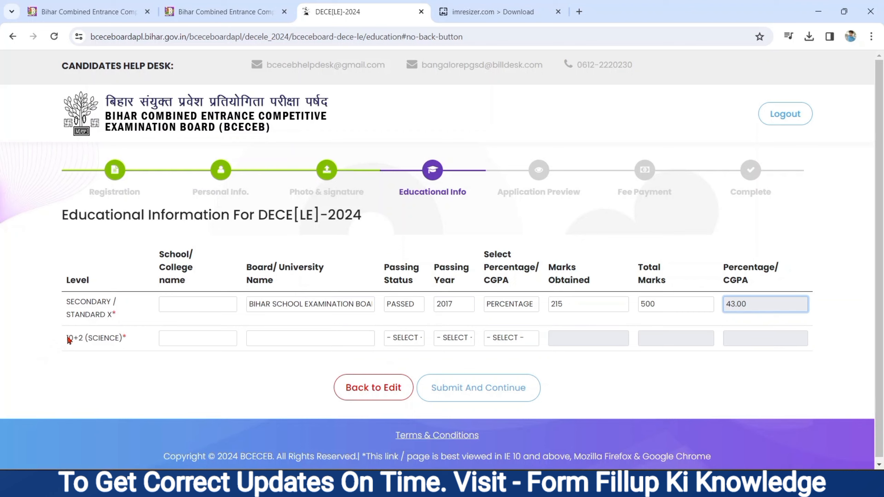
left_click_drag(69, 340, 132, 343)
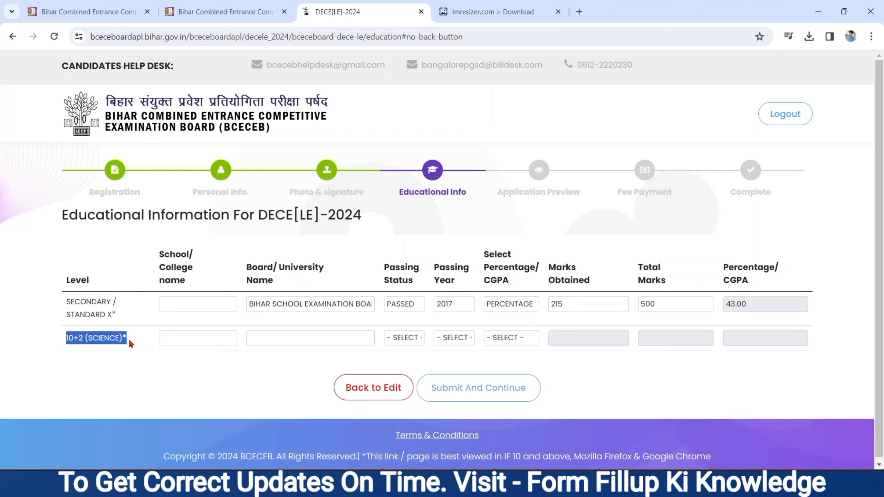
Fill the 10+2 school and board names, mark it PASSED, passing year 2019
left_click(167, 334)
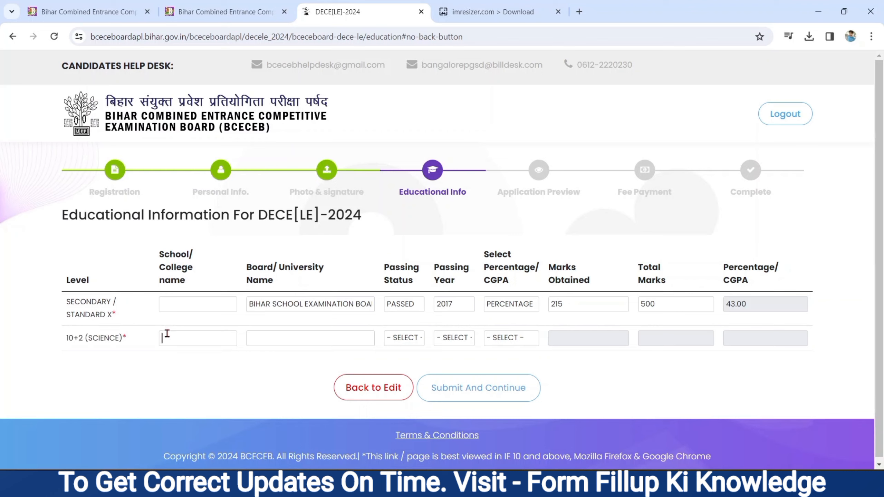
left_click(281, 339)
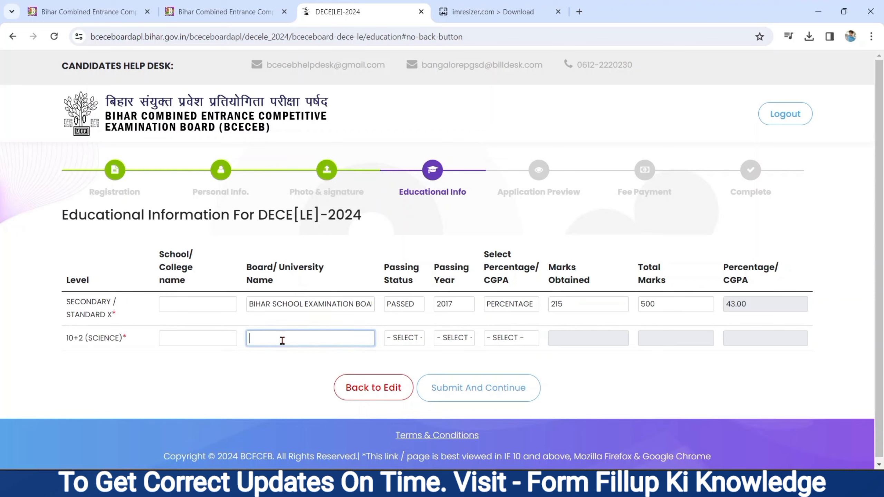
left_click(406, 338)
key("Down")
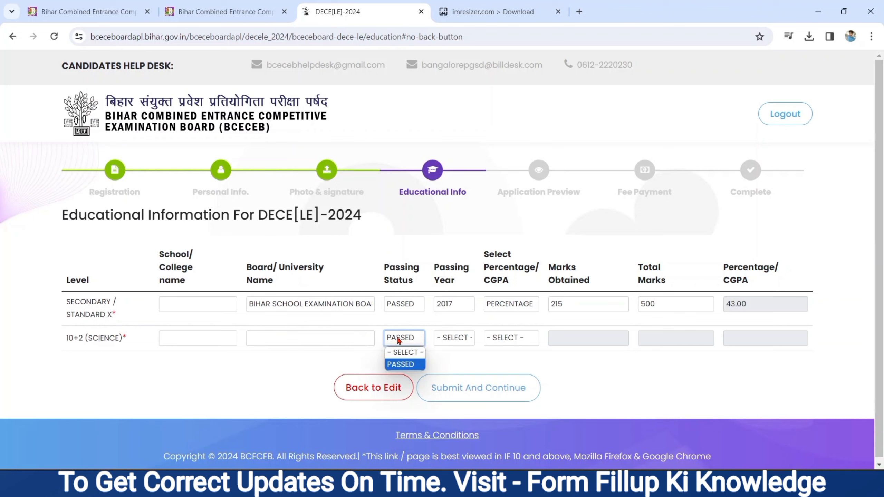
left_click(400, 365)
left_click(453, 338)
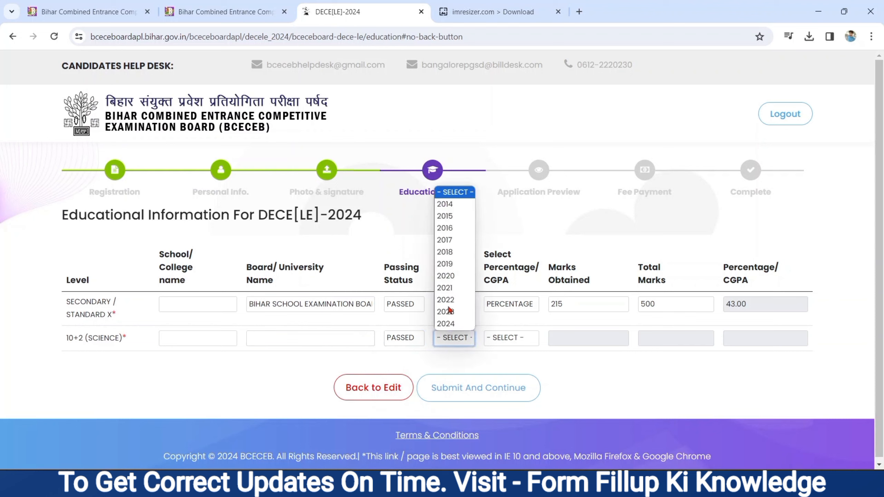
left_click(447, 264)
Enter 10+2 marks as PERCENTAGE, 276 of 500 (55.20%), and submit the education details
left_click(503, 342)
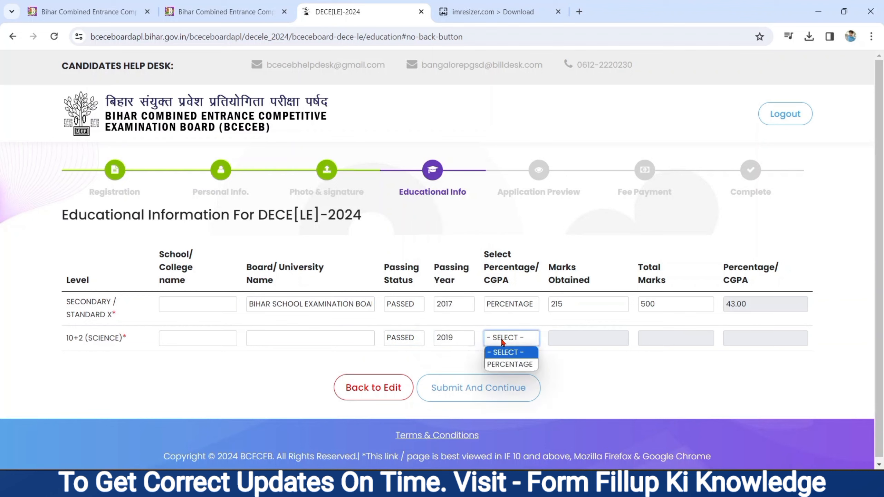
left_click(509, 365)
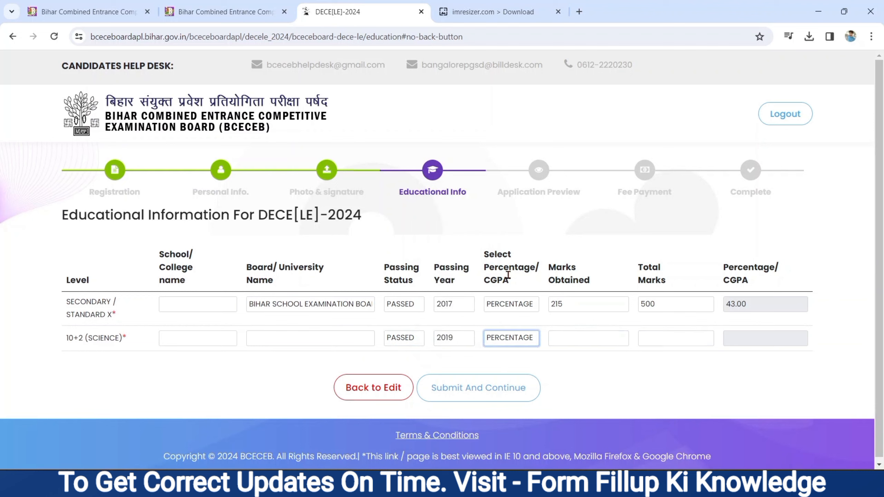
left_click(562, 332)
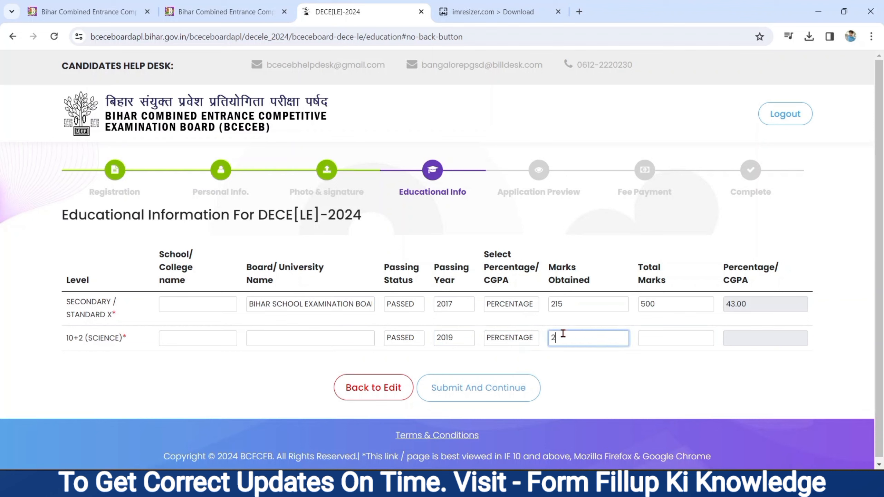
left_click(660, 343)
type("500")
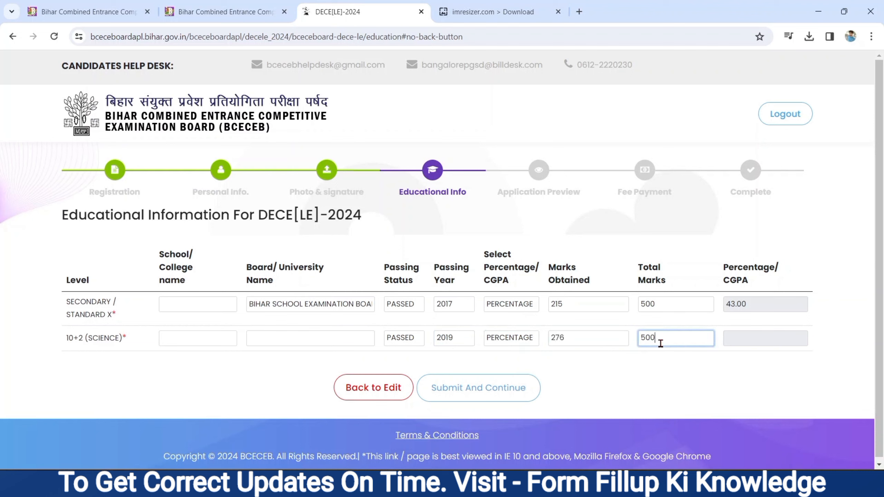
left_click(749, 341)
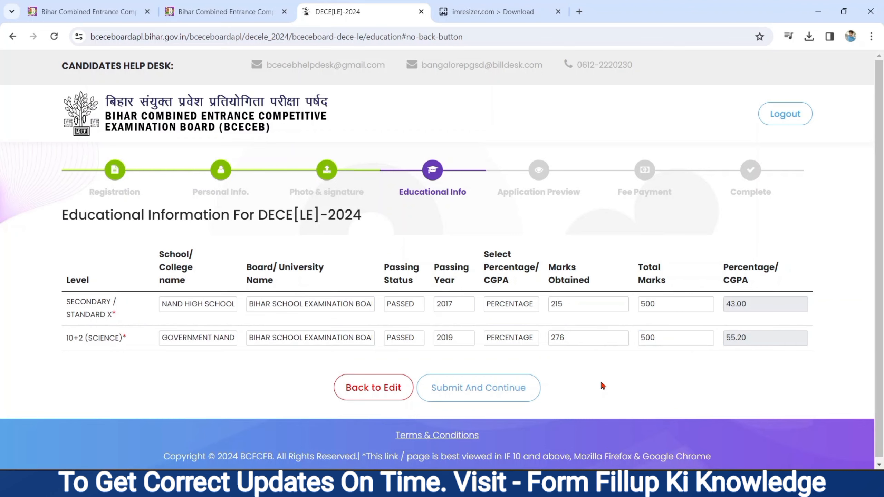
left_click(490, 394)
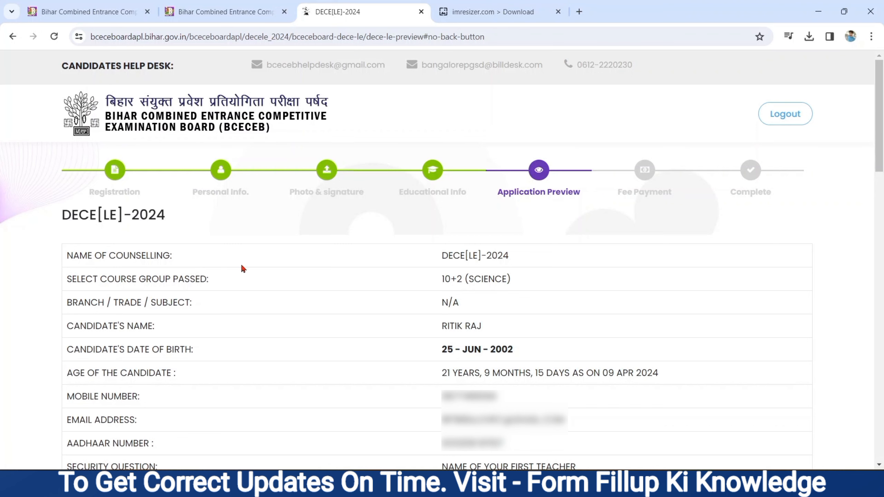
At the bottom of the preview, tick 'I certify that the above statements are true'
scroll(242, 268, "down", 20)
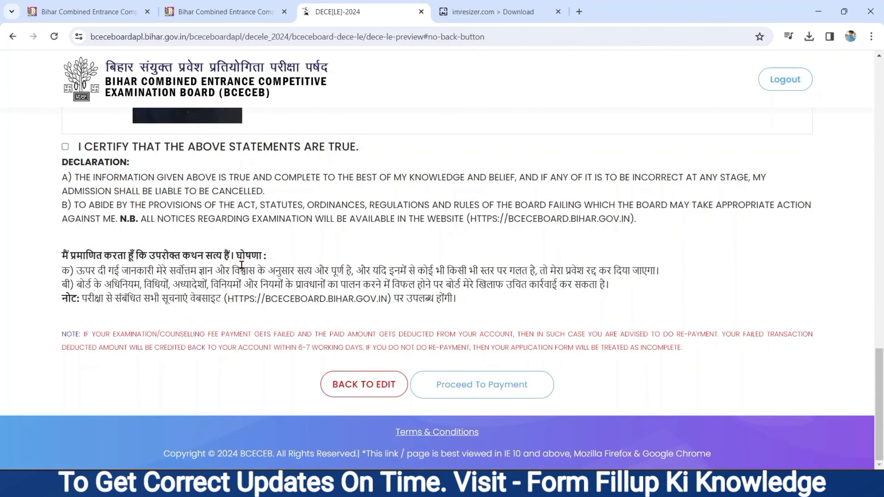
left_click(66, 148)
Proceed to payment and confirm the application data to reach the ₹2200.00 BillDesk page
left_click(470, 385)
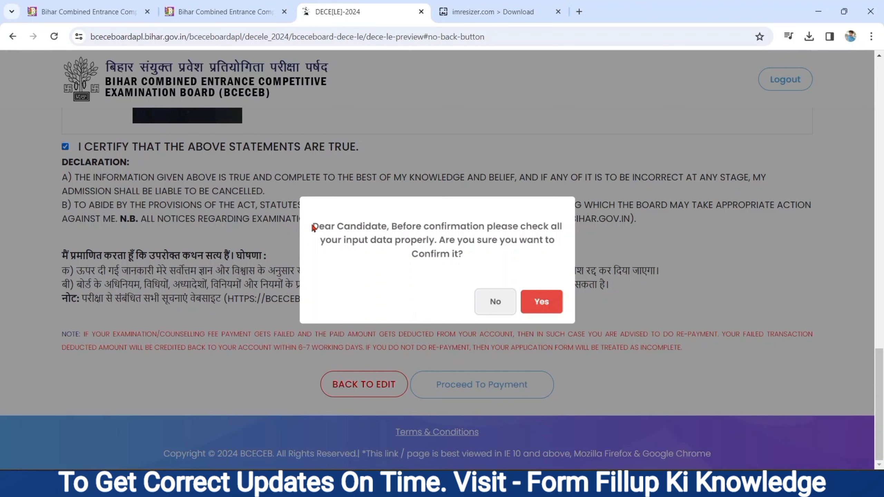
left_click_drag(313, 227, 507, 253)
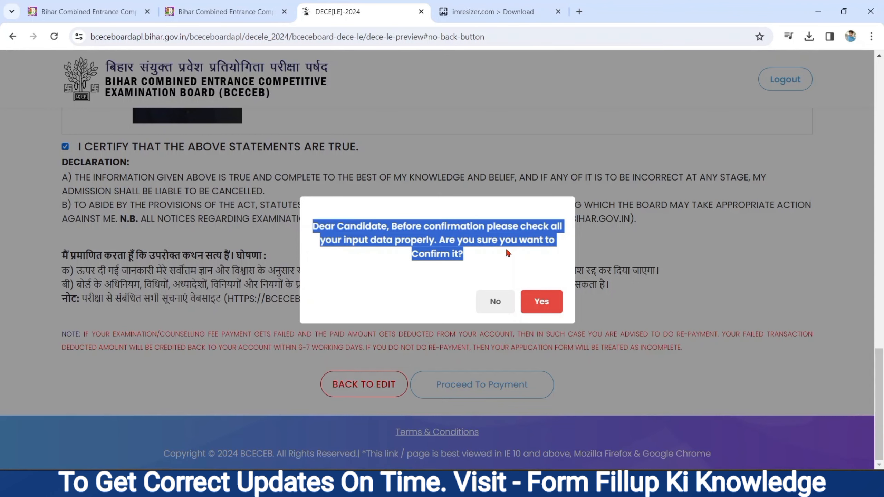
left_click(540, 303)
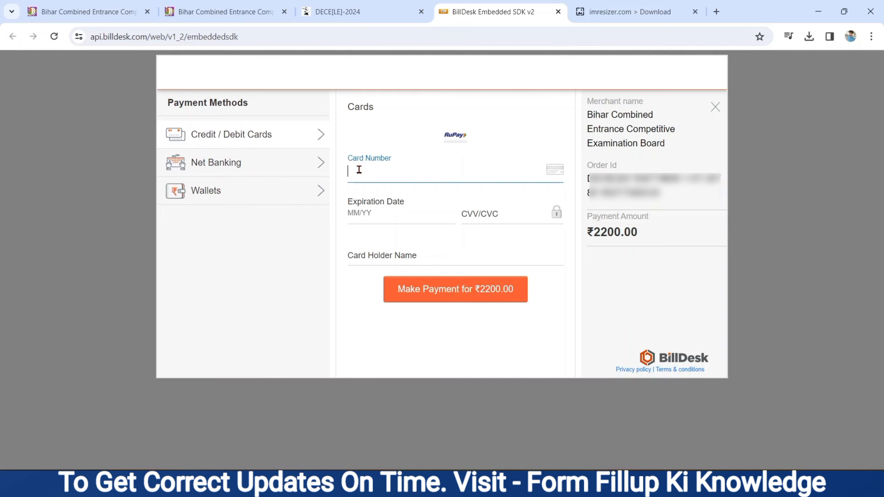
left_click(362, 213)
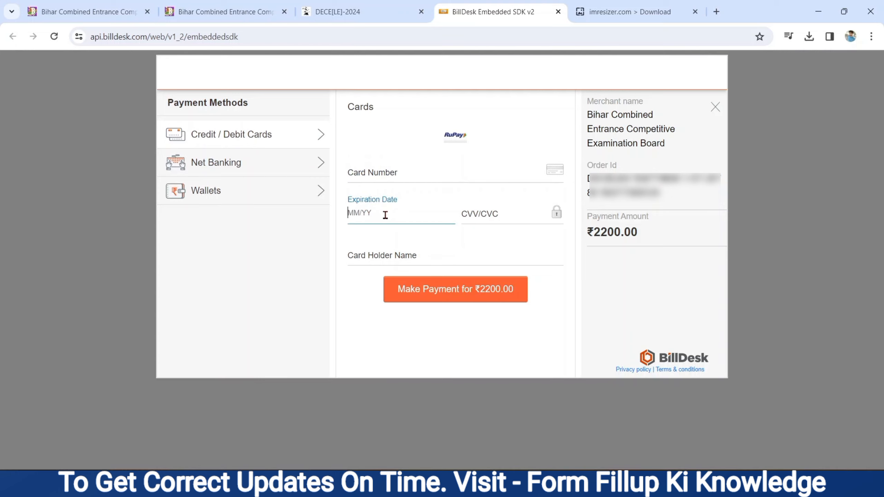
left_click(472, 219)
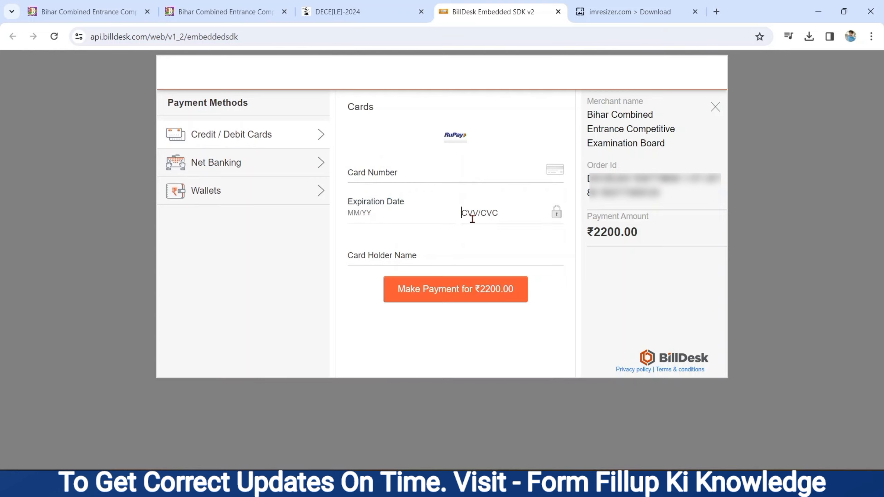
left_click(404, 250)
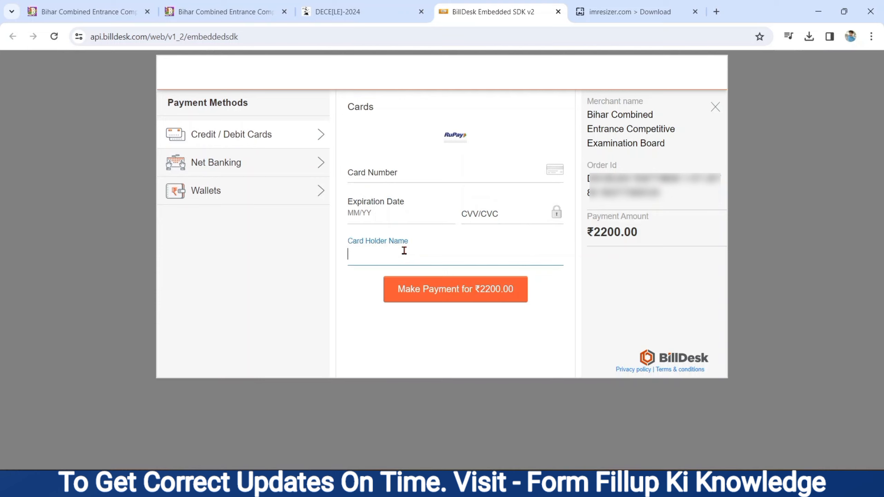